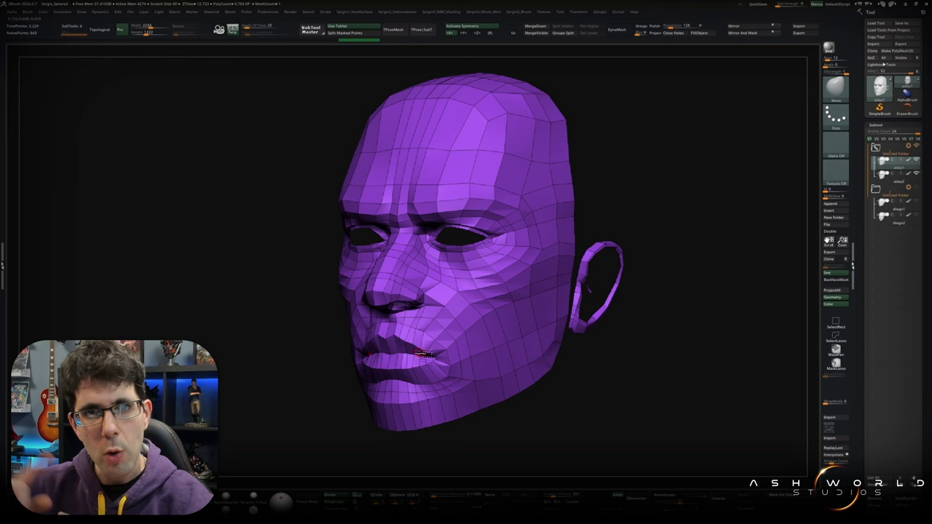
# Orbit the purple head frontally and set ZModeler's edge action to Insert.
pyautogui.moveTo(426, 355)
pyautogui.mouseDown(button='right')
pyautogui.moveTo(359, 362)
pyautogui.moveTo(304, 349)
pyautogui.mouseUp(button='right')
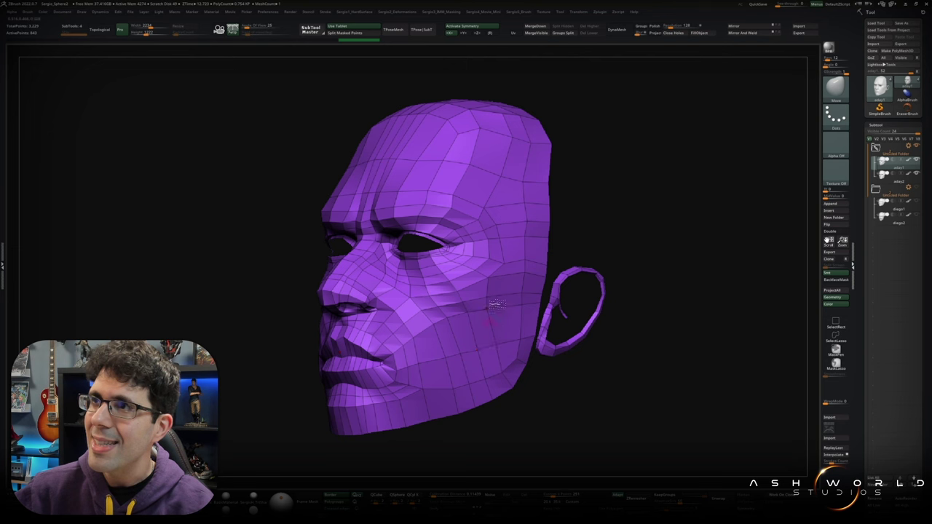
pyautogui.moveTo(368, 279); pyautogui.dragTo(392, 302, button='right')
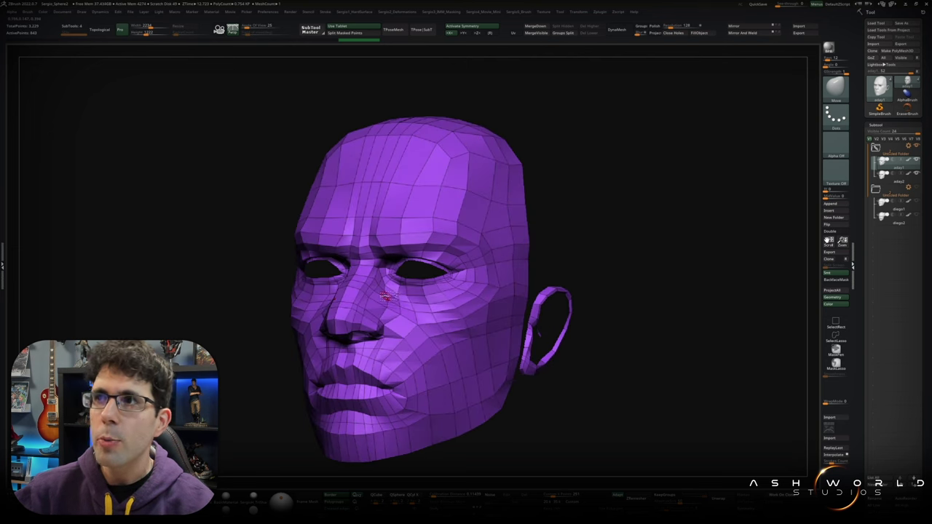
pyautogui.press('b')
pyautogui.press('z')
pyautogui.press('m')
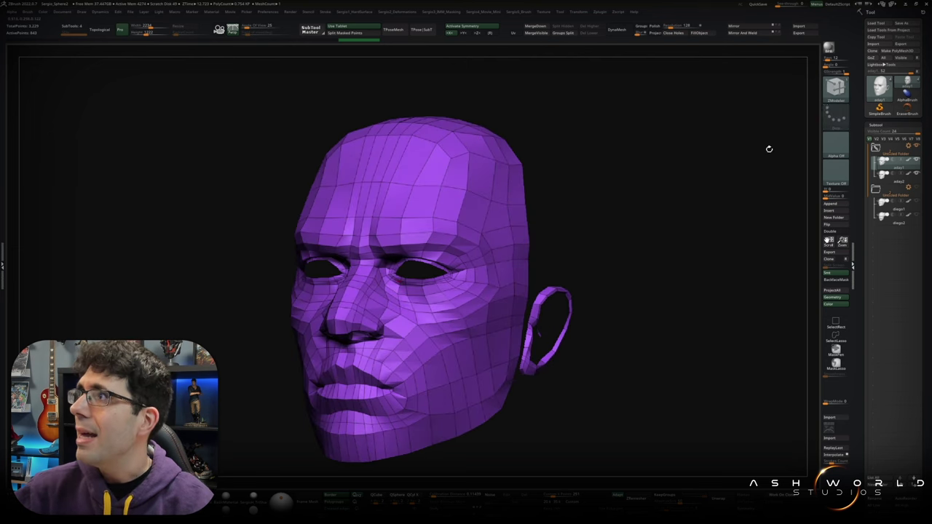
pyautogui.press('space')
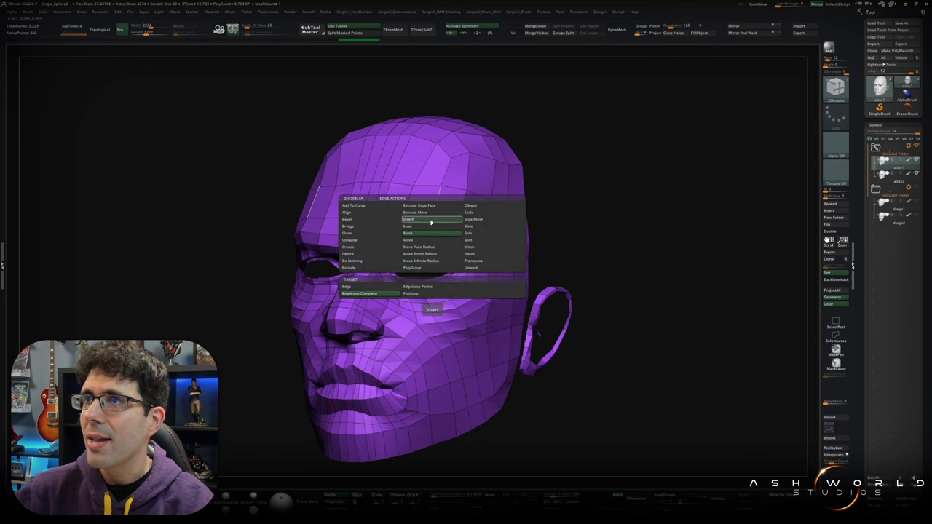
pyautogui.click(431, 222)
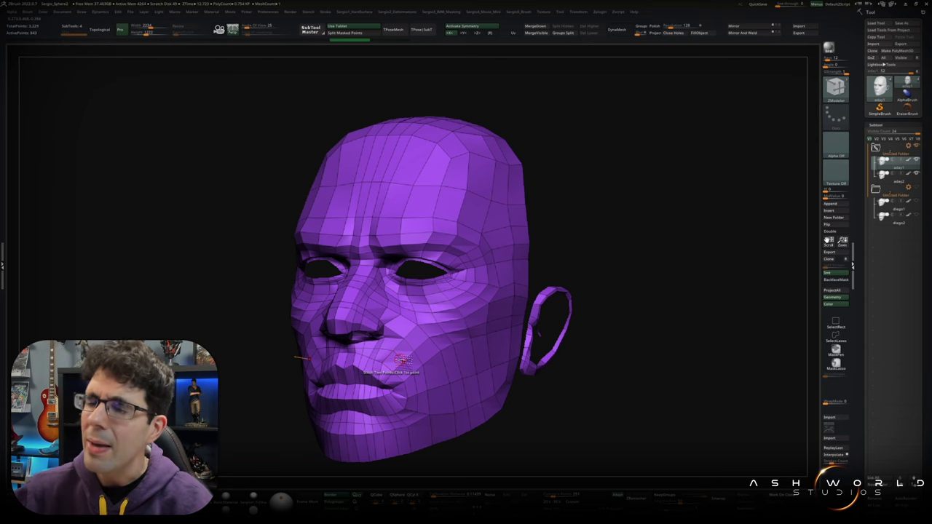
# Switch to the Clay brush, then flip between purple and pink heads, ending on pink.
pyautogui.press('b')
pyautogui.press('c')
pyautogui.press('l')
pyautogui.moveTo(452, 421)
pyautogui.mouseDown(button='right')
pyautogui.moveTo(443, 337)
pyautogui.moveTo(495, 376)
pyautogui.moveTo(413, 363)
pyautogui.mouseUp(button='right')
pyautogui.press('Down')
pyautogui.press('Up')
pyautogui.press('Down')
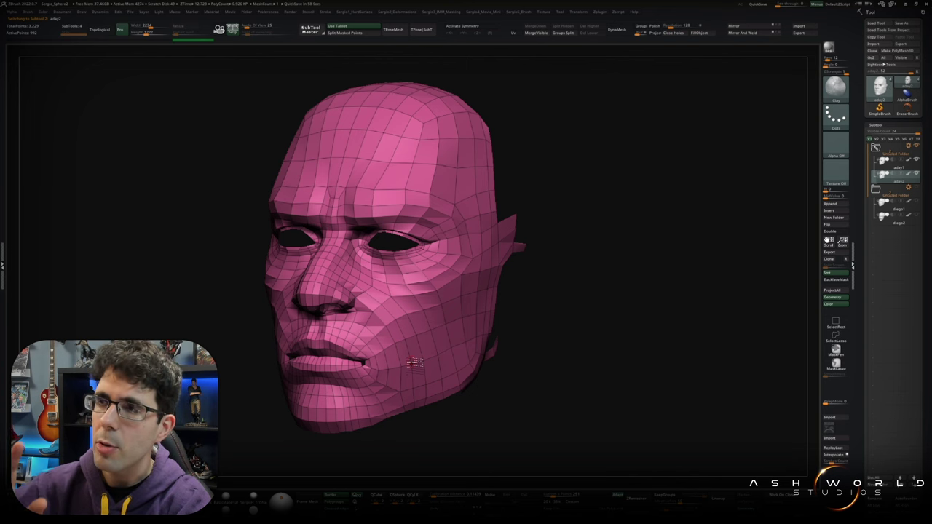
# Orbit the pink head to three-quarter view, make it active, then change subtool.
pyautogui.moveTo(414, 363)
pyautogui.mouseDown(button='right')
pyautogui.moveTo(403, 350)
pyautogui.moveTo(444, 393)
pyautogui.mouseUp(button='right')
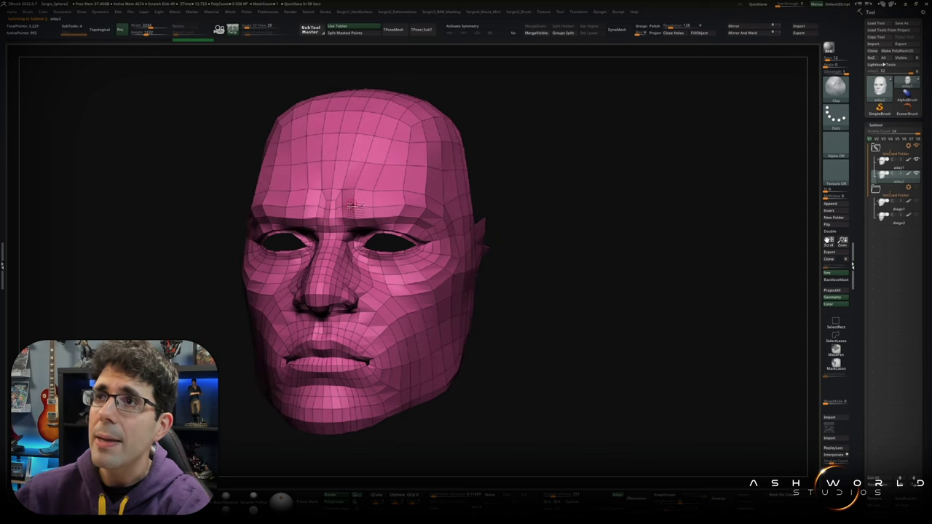
pyautogui.moveTo(340, 306); pyautogui.dragTo(357, 297, button='right')
pyautogui.keyDown('alt'); pyautogui.click(359, 290); pyautogui.keyUp('alt')
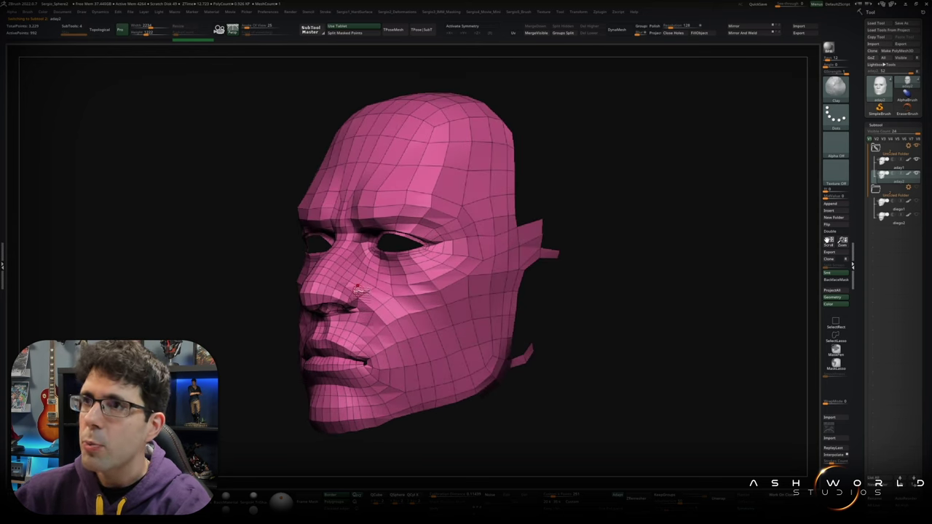
pyautogui.moveTo(358, 289); pyautogui.dragTo(370, 298, button='right')
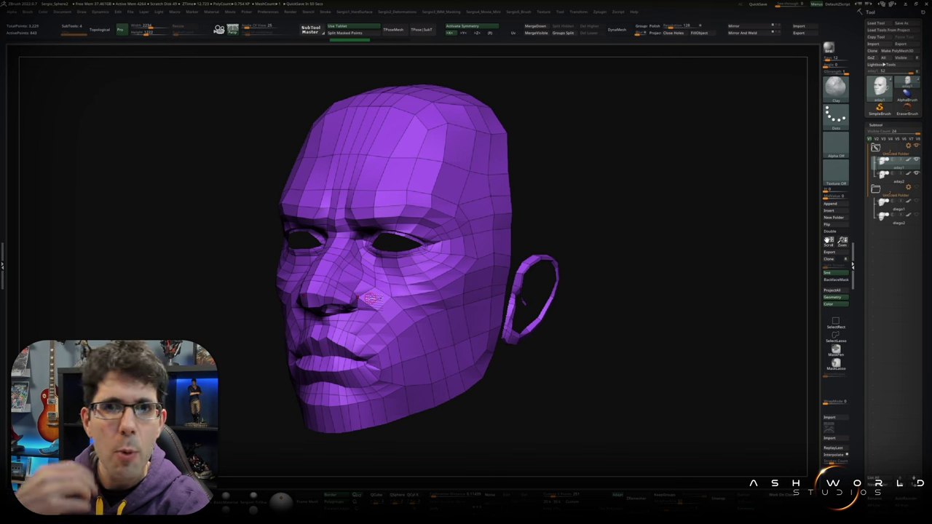
pyautogui.hotkey('alt', 'Down')
# Flip between the purple full-ear head and pink stub-ear head, ending on the green head.
pyautogui.hotkey('alt', 'Up')
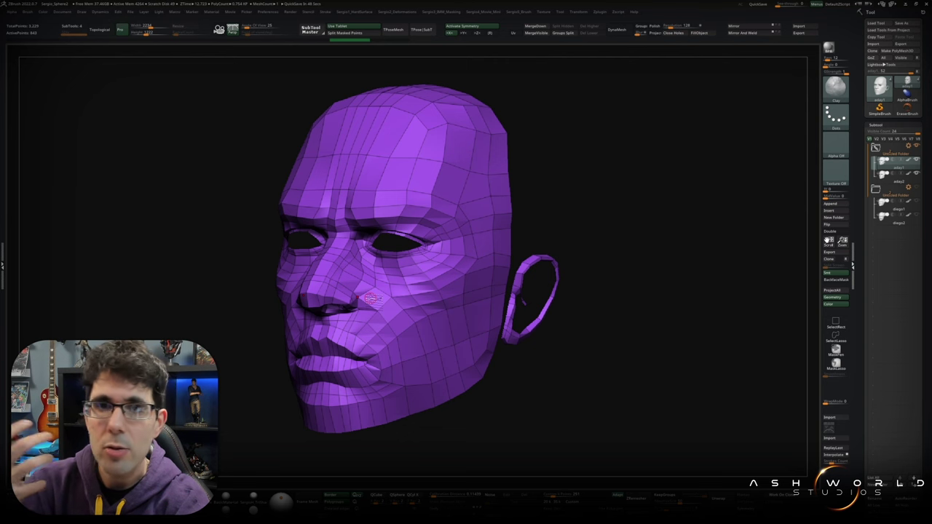
pyautogui.hotkey('alt', 'Up')
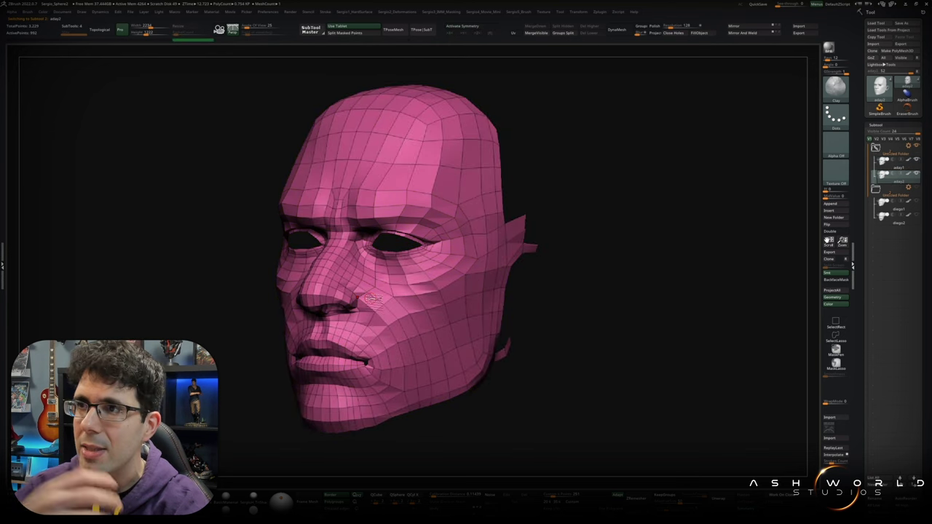
pyautogui.hotkey('alt', 'Up')
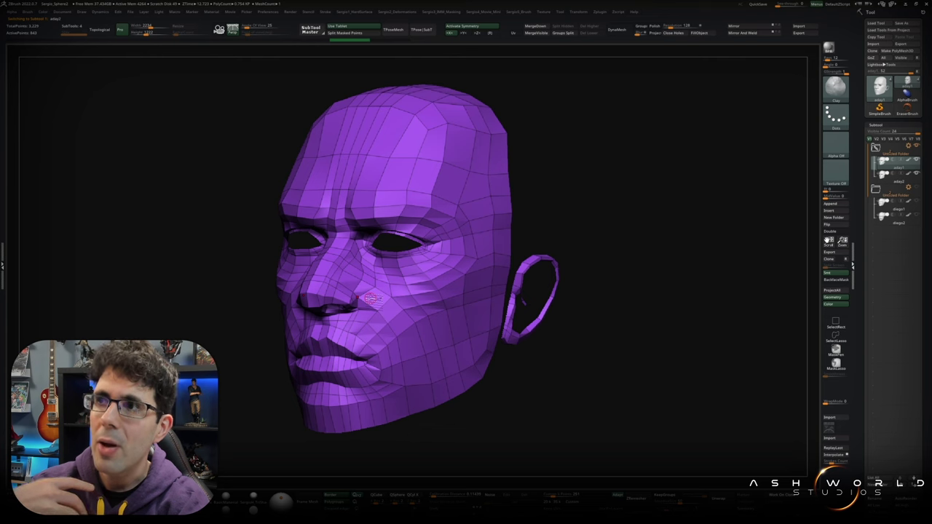
pyautogui.hotkey('alt', 'Down')
pyautogui.hotkey('alt', 'Up')
pyautogui.hotkey('alt', 'Down')
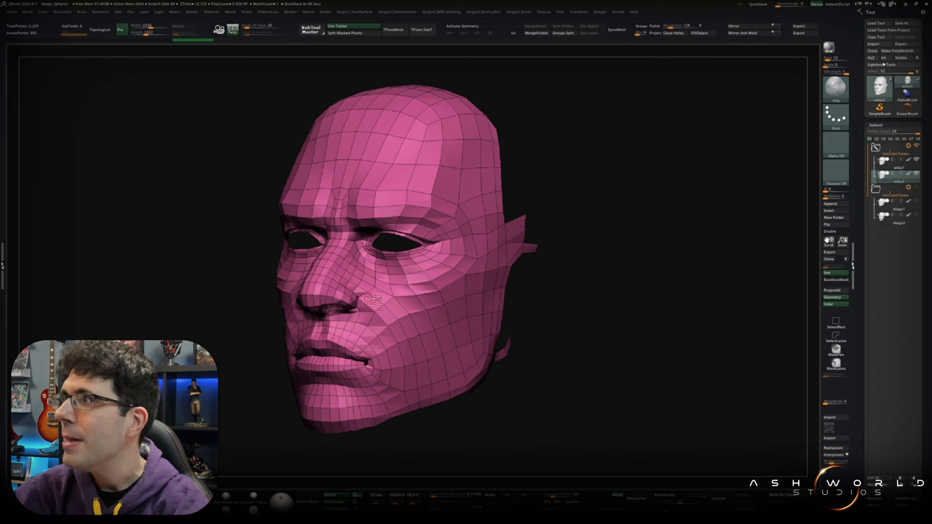
pyautogui.press('Down')
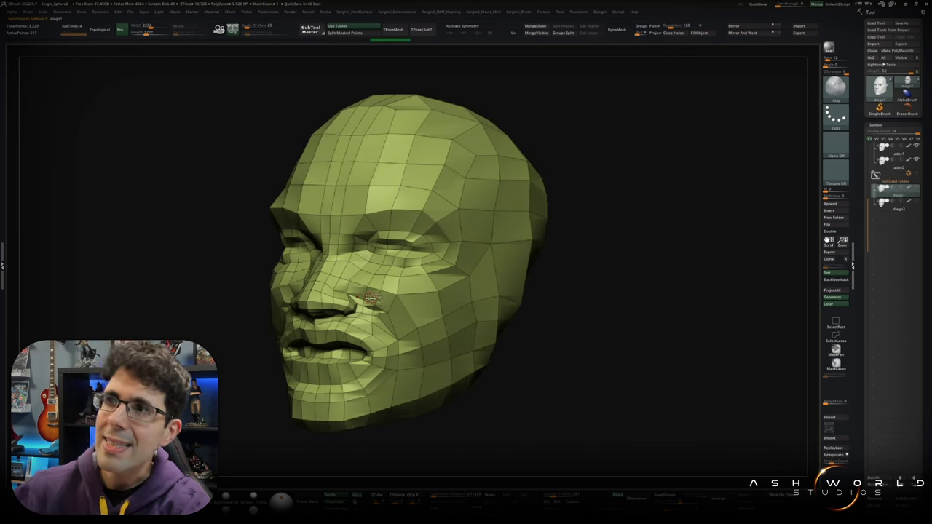
pyautogui.moveTo(372, 297)
pyautogui.mouseDown(button='right')
pyautogui.moveTo(379, 344)
pyautogui.moveTo(321, 353)
pyautogui.moveTo(353, 351)
pyautogui.moveTo(383, 333)
pyautogui.moveTo(375, 311)
pyautogui.moveTo(427, 268)
pyautogui.moveTo(627, 169)
pyautogui.mouseUp(button='right')
pyautogui.moveTo(506, 234)
pyautogui.mouseDown(button='right')
pyautogui.moveTo(603, 233)
pyautogui.moveTo(488, 218)
pyautogui.moveTo(443, 176)
pyautogui.mouseUp(button='right')
pyautogui.moveTo(477, 228); pyautogui.dragTo(457, 267, button='right')
pyautogui.moveTo(327, 260); pyautogui.dragTo(435, 291, button='right')
pyautogui.hotkey('alt', 'Down')
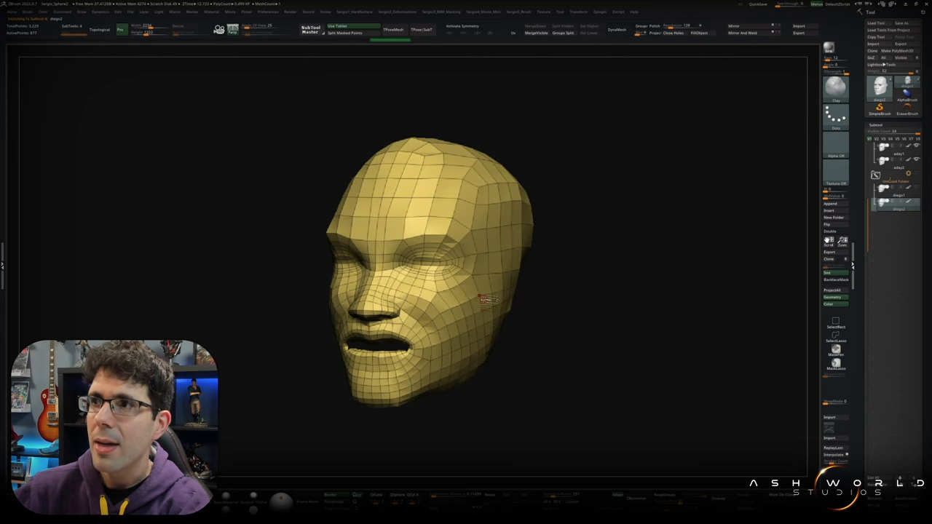
pyautogui.hotkey('alt', 'Up')
pyautogui.hotkey('alt', 'Down')
pyautogui.hotkey('alt', 'Up')
pyautogui.hotkey('alt', 'Down')
pyautogui.hotkey('alt', 'Up')
pyautogui.hotkey('alt', 'Down')
pyautogui.hotkey('alt', 'Up')
pyautogui.hotkey('alt', 'Down')
pyautogui.hotkey('alt', 'Up')
pyautogui.moveTo(481, 306); pyautogui.dragTo(444, 324, button='right')
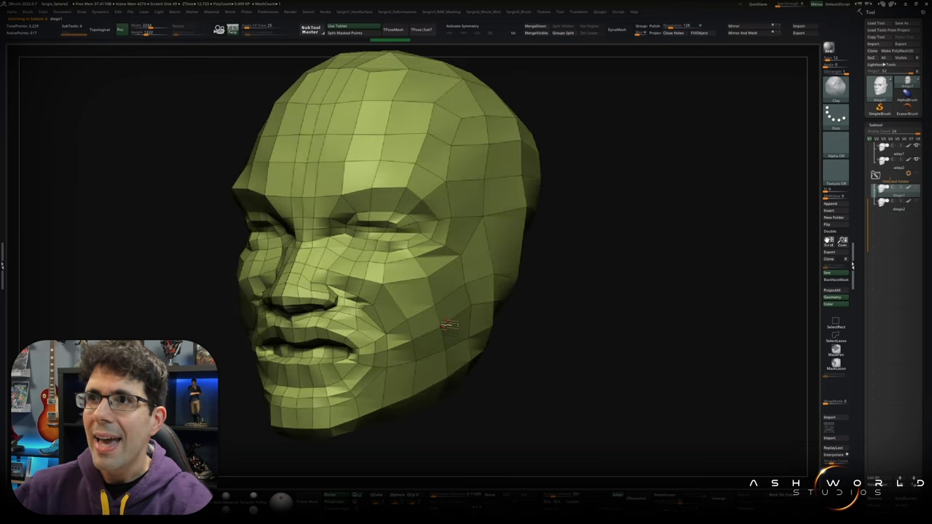
pyautogui.hotkey('alt', 'Down')
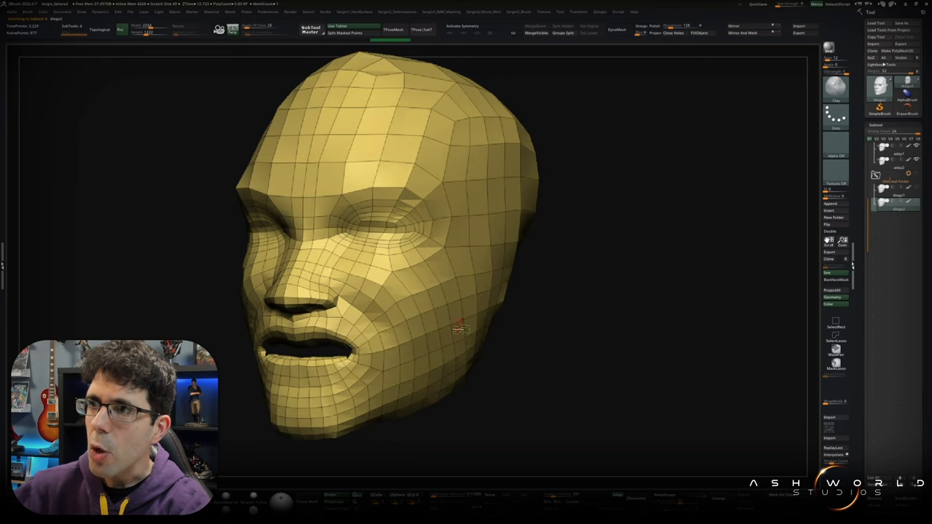
pyautogui.hotkey('alt', 'Up')
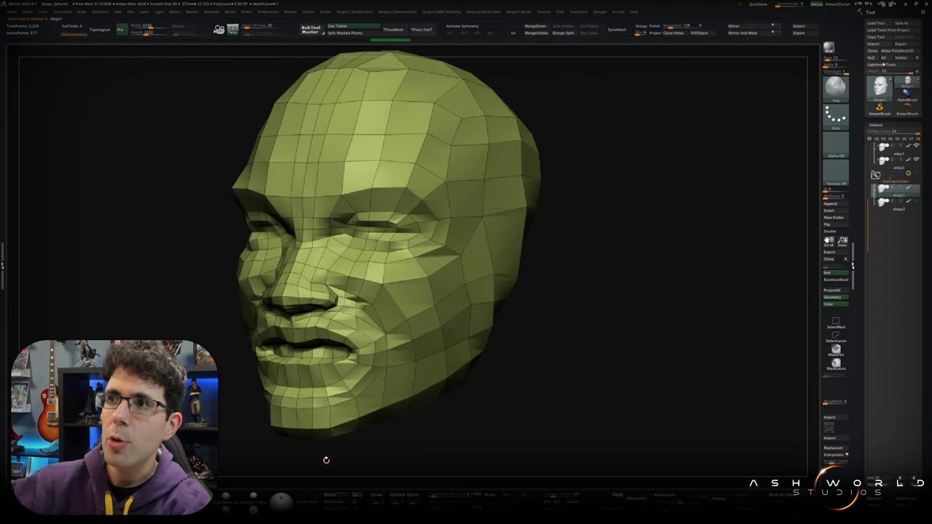
pyautogui.hotkey('alt', 'Down')
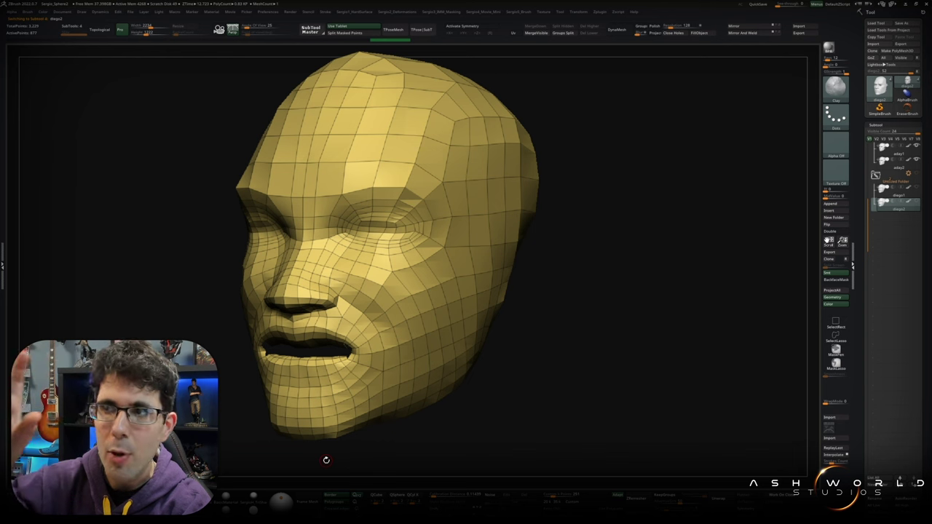
pyautogui.hotkey('alt', 'Up')
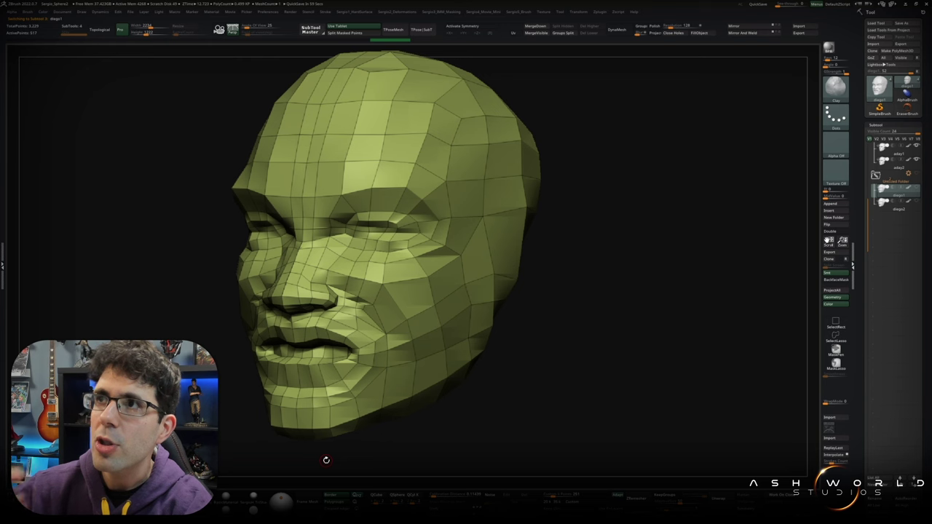
pyautogui.hotkey('alt', 'Down')
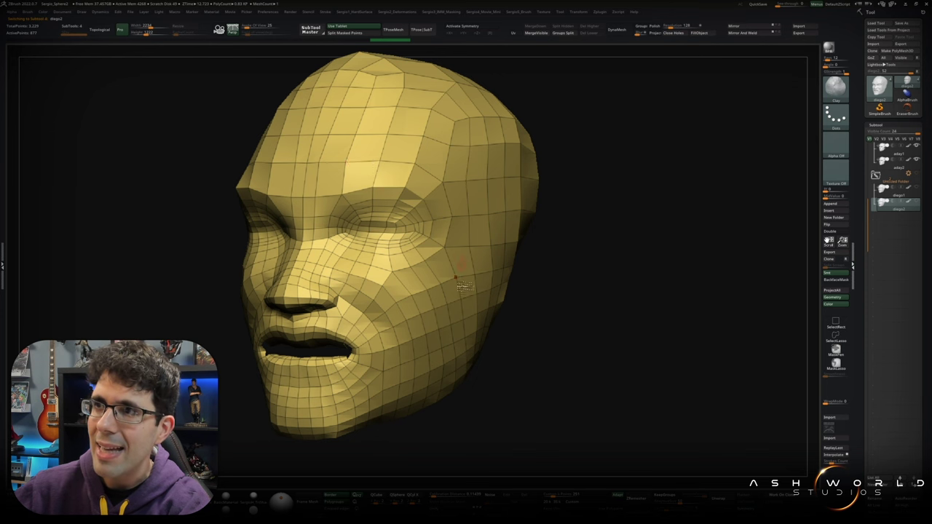
pyautogui.hotkey('alt', 'Up')
pyautogui.hotkey('alt', 'Down')
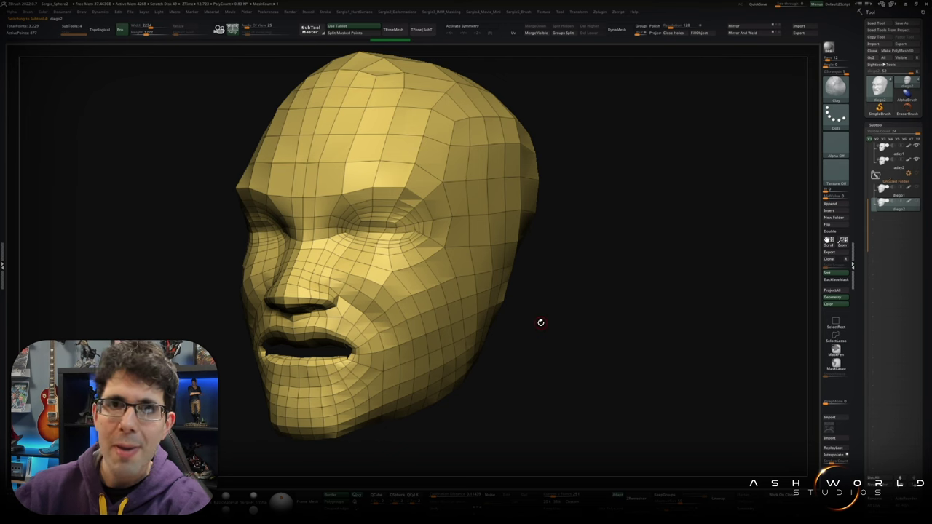
pyautogui.hotkey('alt', 'Up')
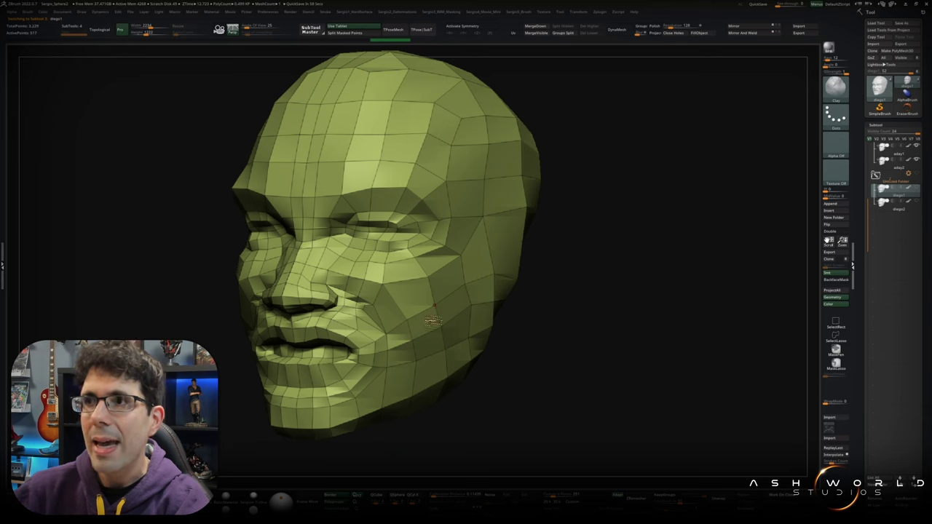
pyautogui.keyDown('ctrl'); pyautogui.moveTo(541, 322); pyautogui.dragTo(357, 295, button='right'); pyautogui.keyUp('ctrl')
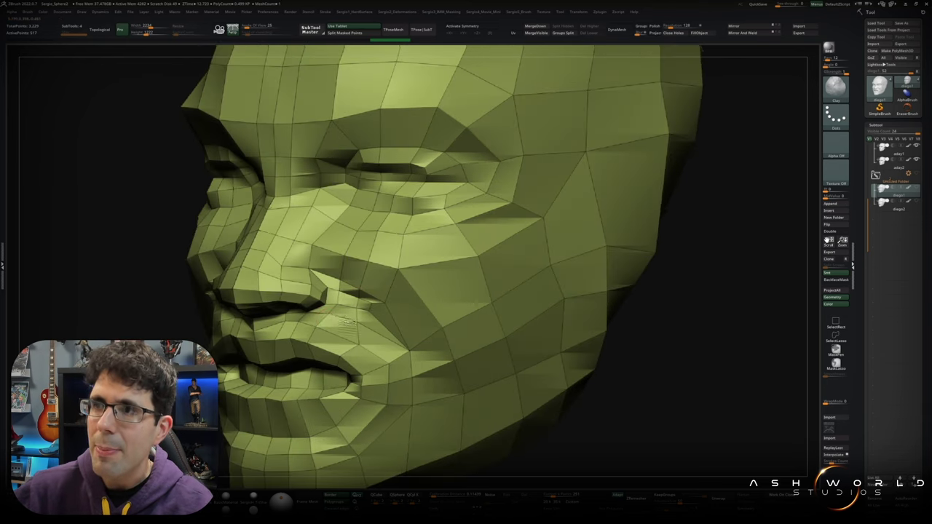
# Make the dense yellow head the active subtool and switch to the ZModeler brush.
pyautogui.moveTo(333, 318); pyautogui.dragTo(372, 318, button='right')
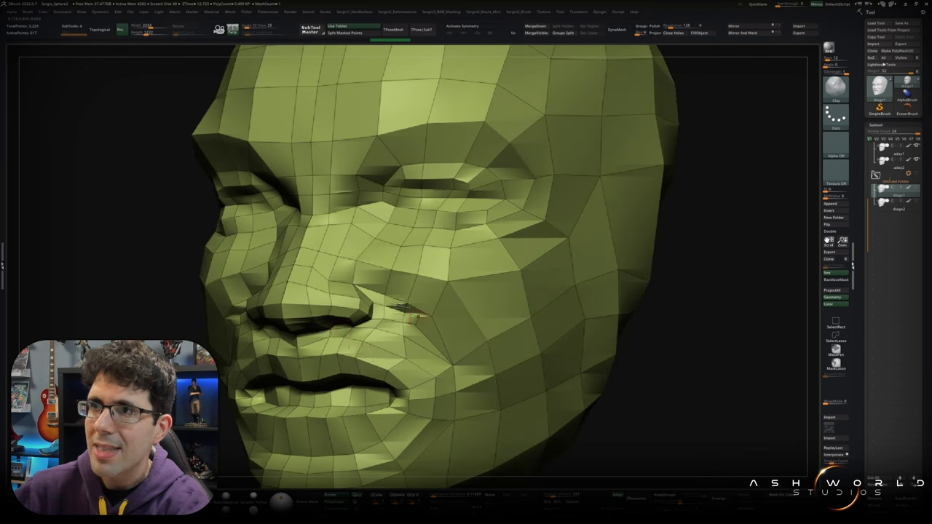
pyautogui.keyDown('alt'); pyautogui.click(392, 352); pyautogui.keyUp('alt')
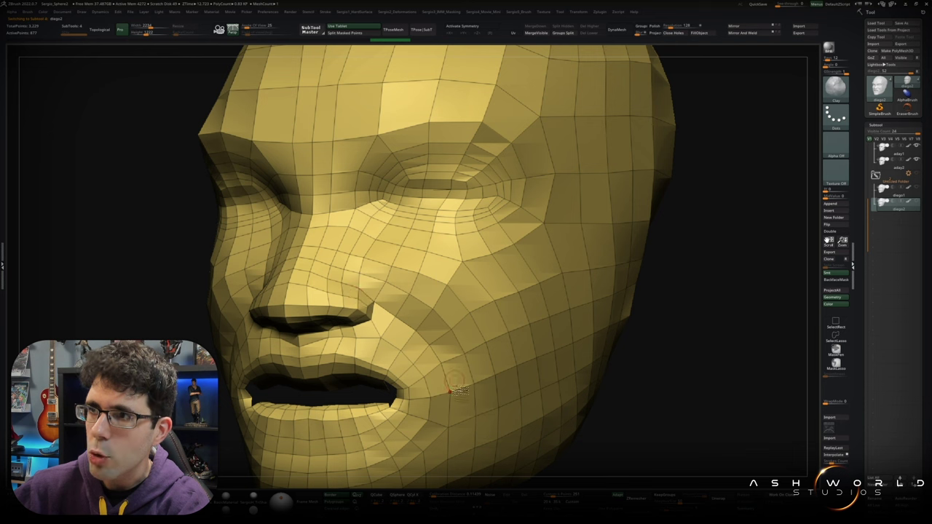
pyautogui.moveTo(325, 351); pyautogui.dragTo(303, 348, button='right')
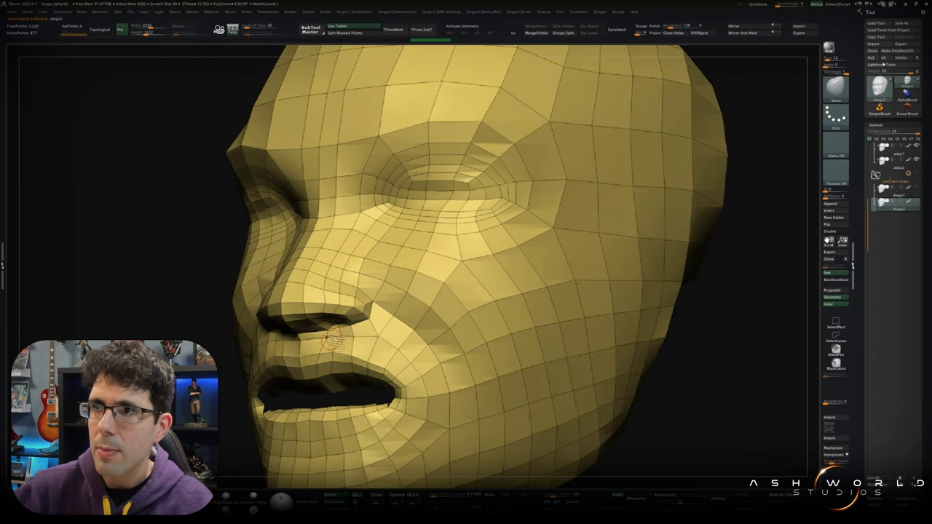
pyautogui.press('b')
pyautogui.press('z')
pyautogui.press('m')
pyautogui.press('space')
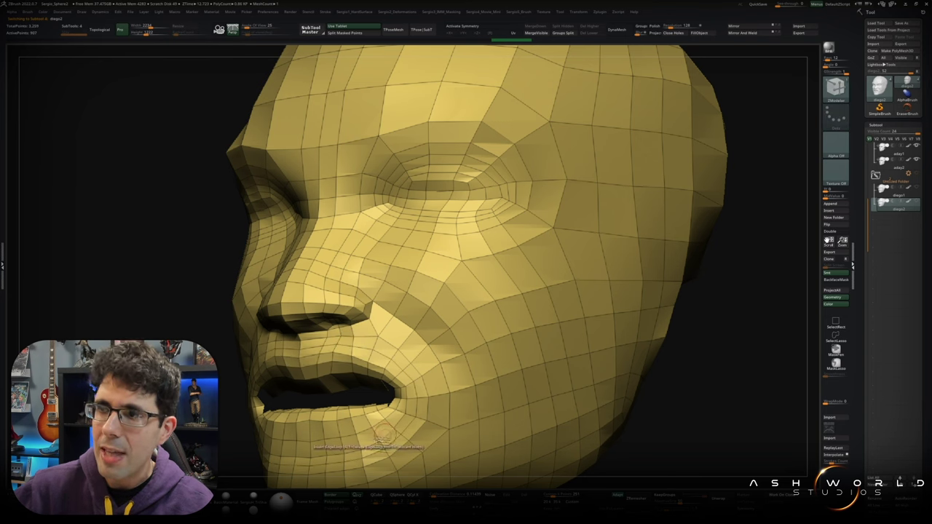
# Frame the yellow head frontally and toggle it against the green low-poly head.
pyautogui.press('f')
pyautogui.moveTo(379, 435); pyautogui.dragTo(375, 387, button='right')
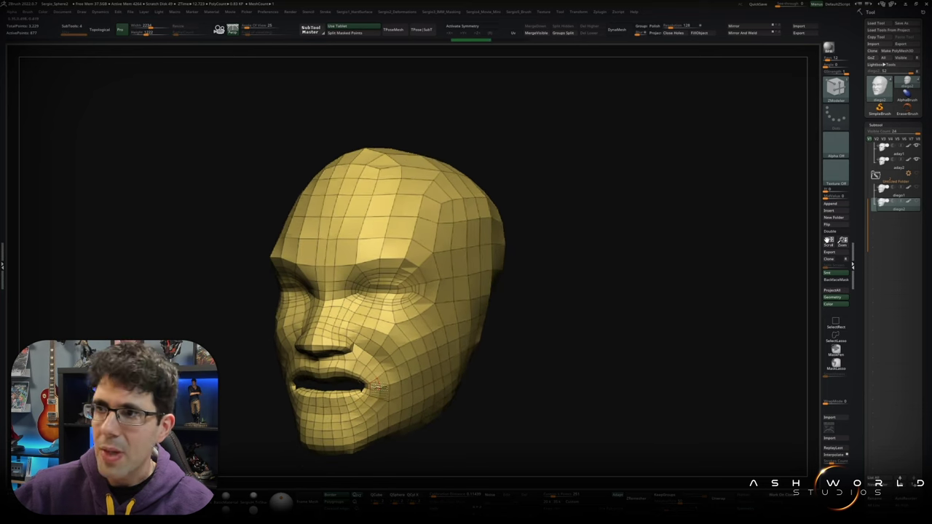
pyautogui.scroll(3, 375, 387)
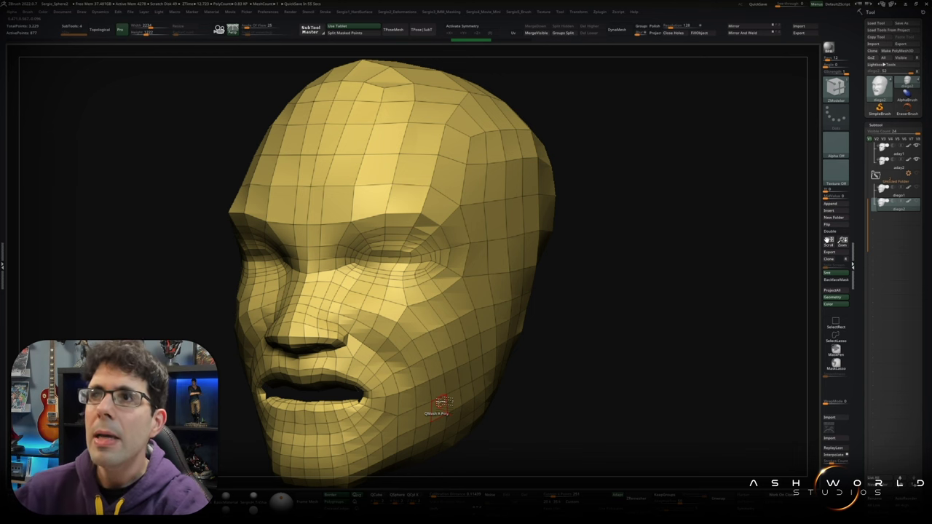
pyautogui.hotkey('alt', 'Up')
pyautogui.hotkey('alt', 'Down')
pyautogui.hotkey('alt', 'Up')
pyautogui.hotkey('alt', 'Down')
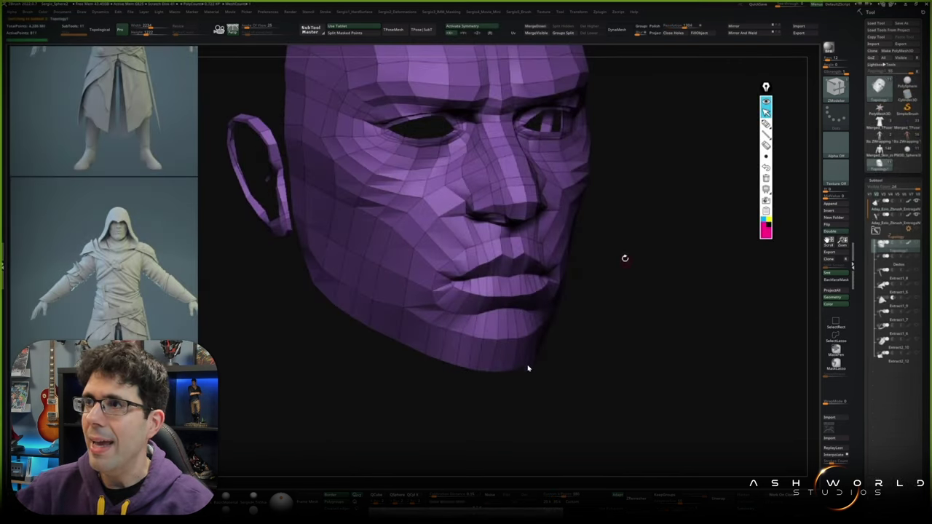
# Delete the polygon at the purple mesh's mouth corner, opening a hole.
pyautogui.moveTo(669, 395)
pyautogui.mouseDown()
pyautogui.moveTo(728, 450)
pyautogui.moveTo(672, 427)
pyautogui.mouseUp()
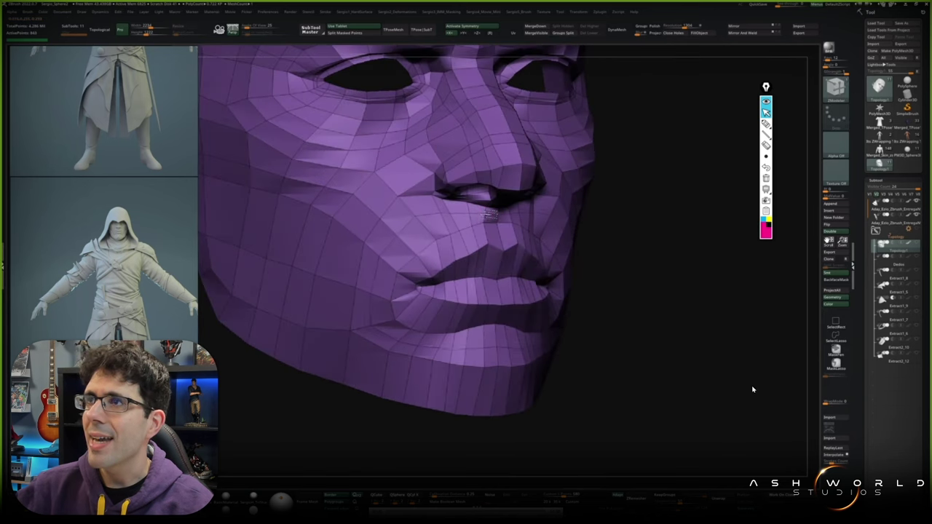
pyautogui.moveTo(489, 270)
pyautogui.mouseDown(button='right')
pyautogui.moveTo(444, 272)
pyautogui.moveTo(395, 237)
pyautogui.mouseUp(button='right')
pyautogui.click(426, 288)
pyautogui.press('space')
pyautogui.keyDown('alt'); pyautogui.moveTo(422, 283); pyautogui.dragTo(561, 272, button='right'); pyautogui.keyUp('alt')
pyautogui.moveTo(491, 291)
pyautogui.mouseDown(button='right')
pyautogui.moveTo(487, 316)
pyautogui.moveTo(502, 318)
pyautogui.moveTo(466, 313)
pyautogui.moveTo(509, 306)
pyautogui.moveTo(451, 291)
pyautogui.moveTo(475, 285)
pyautogui.moveTo(473, 312)
pyautogui.mouseUp(button='right')
# Sketch annotation strokes marking the lip flow around the mouth corner and upper lip.
pyautogui.moveTo(470, 293); pyautogui.dragTo(473, 294)
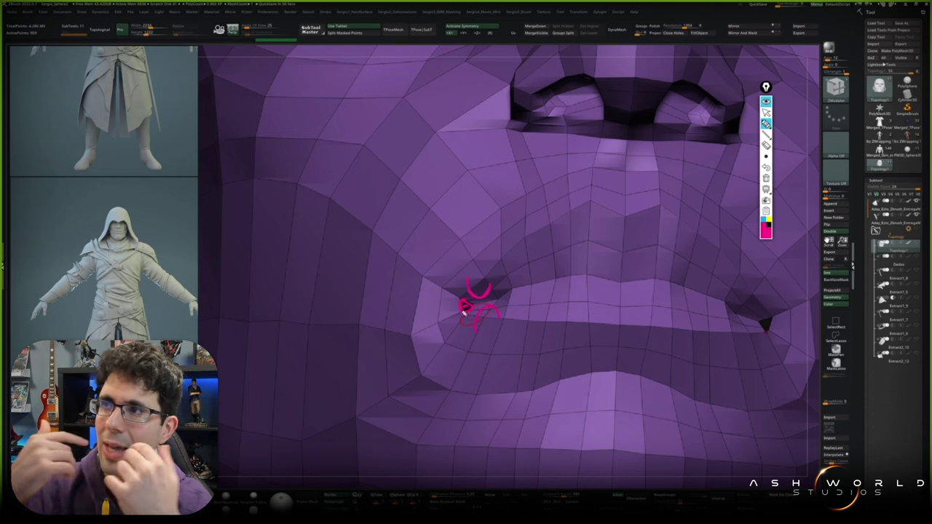
pyautogui.hotkey('ctrl', 'shift', '1')
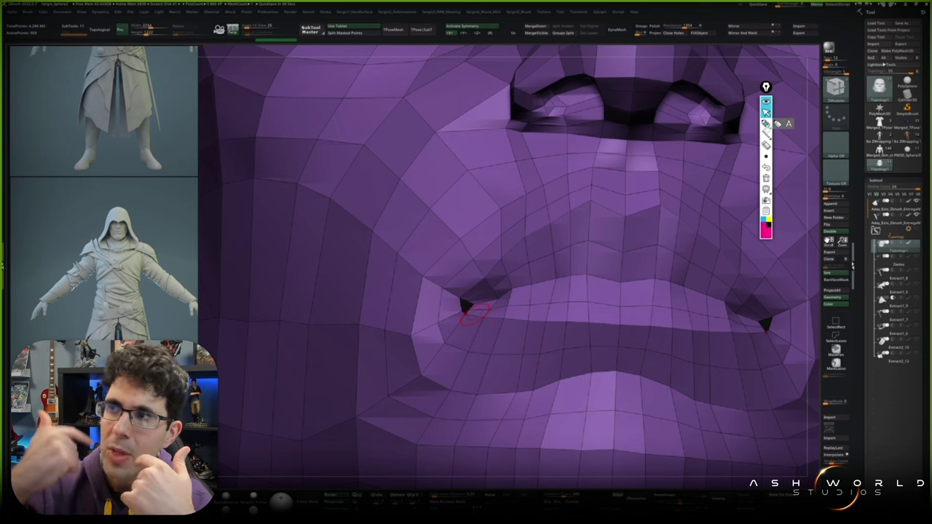
pyautogui.hotkey('ctrl', 'shift', '2')
pyautogui.moveTo(474, 306); pyautogui.dragTo(567, 283)
pyautogui.hotkey('ctrl', 'shift', '1')
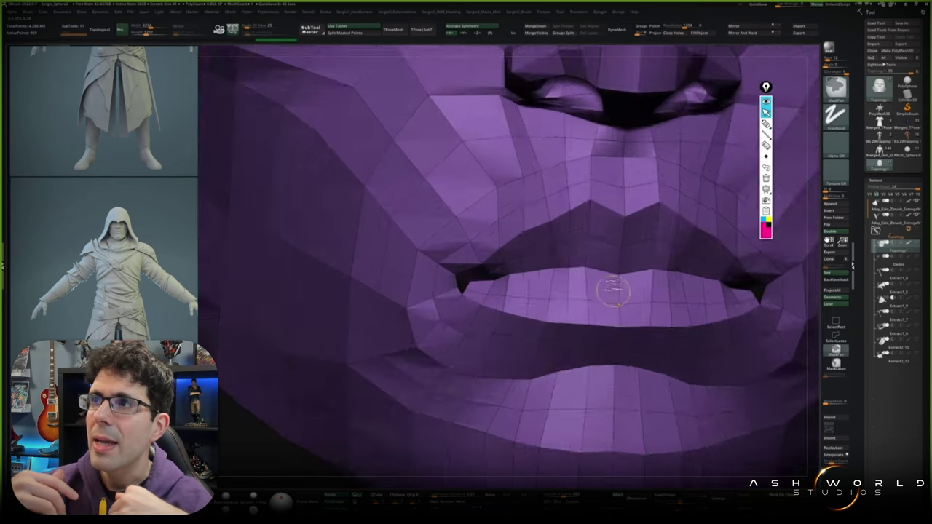
# Place a new topology point on the forehead and connect it with a new edge.
pyautogui.keyDown('ctrl'); pyautogui.moveTo(614, 287); pyautogui.dragTo(558, 343, button='right'); pyautogui.keyUp('ctrl')
pyautogui.moveTo(583, 260); pyautogui.dragTo(559, 263, button='right')
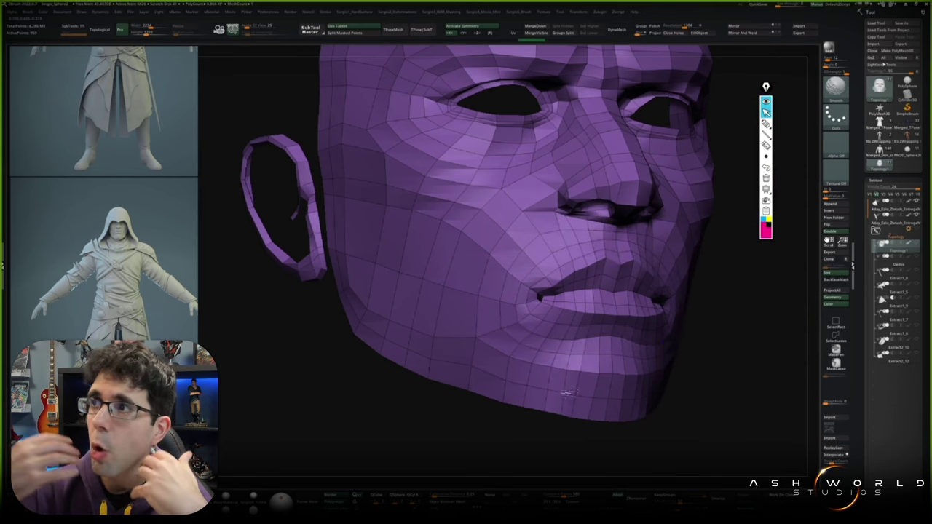
pyautogui.moveTo(507, 296); pyautogui.dragTo(603, 357, button='right')
pyautogui.moveTo(553, 293)
pyautogui.mouseDown(button='right')
pyautogui.moveTo(528, 271)
pyautogui.moveTo(593, 262)
pyautogui.moveTo(583, 279)
pyautogui.moveTo(607, 322)
pyautogui.moveTo(488, 300)
pyautogui.mouseUp(button='right')
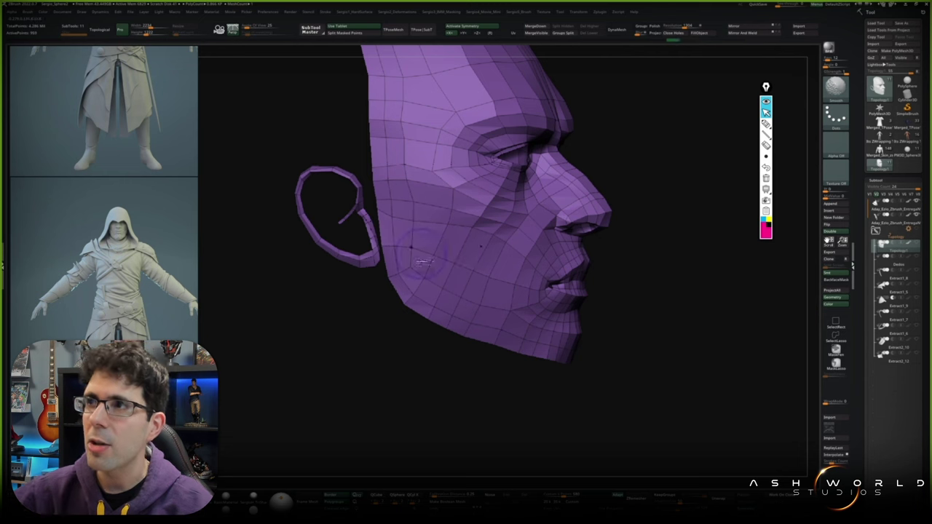
pyautogui.moveTo(411, 102); pyautogui.dragTo(400, 145, button='right')
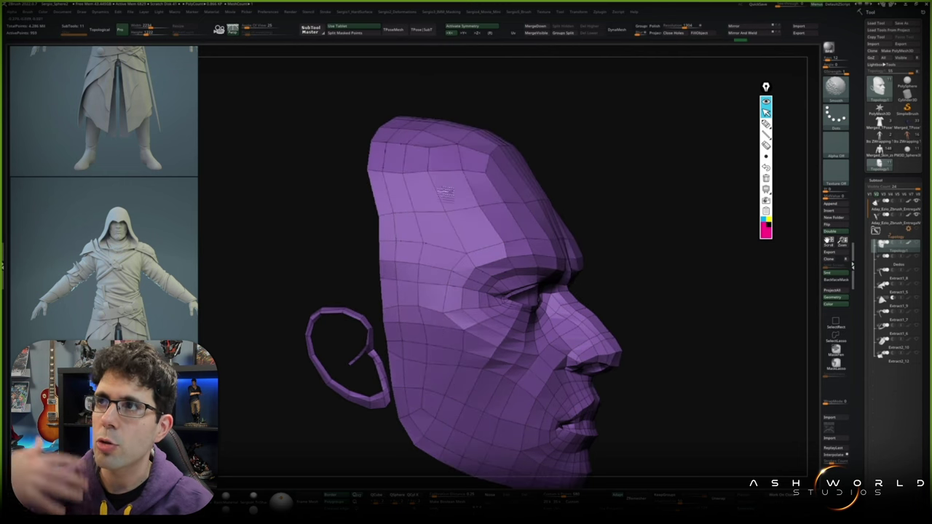
pyautogui.moveTo(445, 191); pyautogui.dragTo(460, 223, button='right')
pyautogui.moveTo(538, 188)
pyautogui.mouseDown(button='right')
pyautogui.moveTo(509, 171)
pyautogui.moveTo(453, 173)
pyautogui.mouseUp(button='right')
pyautogui.moveTo(467, 129)
pyautogui.mouseDown(button='right')
pyautogui.moveTo(489, 202)
pyautogui.moveTo(477, 218)
pyautogui.moveTo(444, 211)
pyautogui.moveTo(466, 219)
pyautogui.moveTo(457, 224)
pyautogui.mouseUp(button='right')
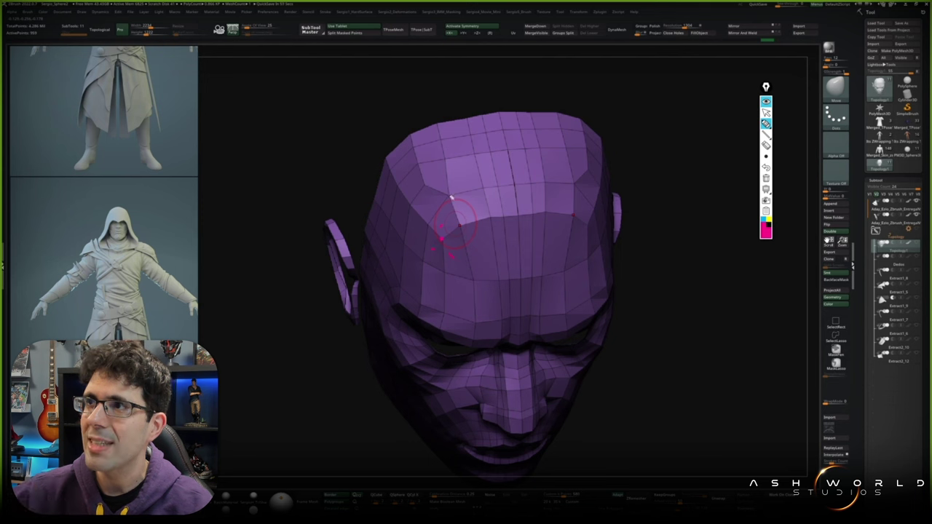
pyautogui.click(435, 179)
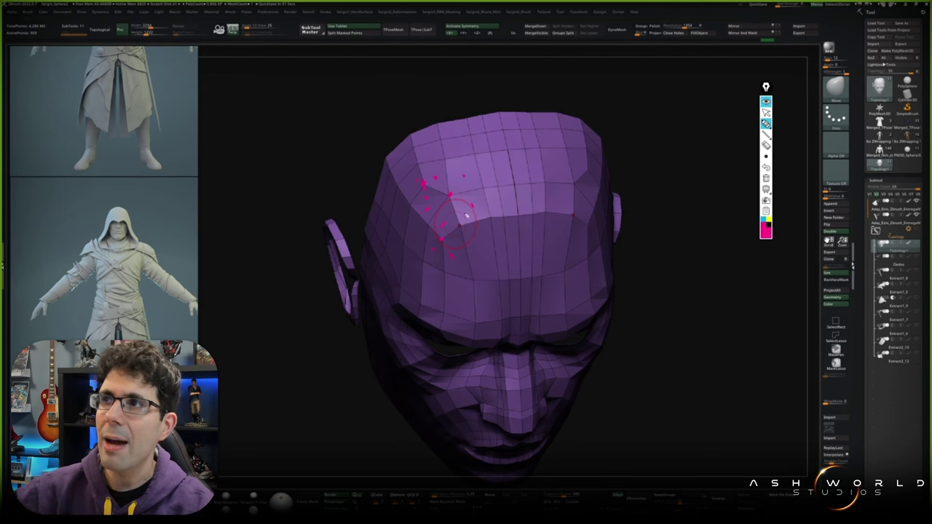
pyautogui.click(426, 184)
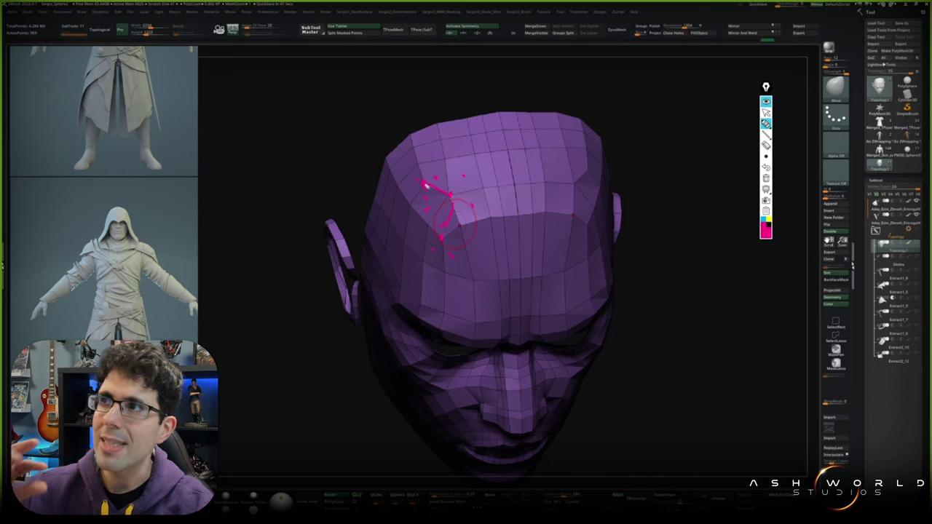
pyautogui.moveTo(704, 168)
pyautogui.mouseDown()
pyautogui.moveTo(651, 212)
pyautogui.moveTo(566, 195)
pyautogui.moveTo(675, 257)
pyautogui.mouseUp()
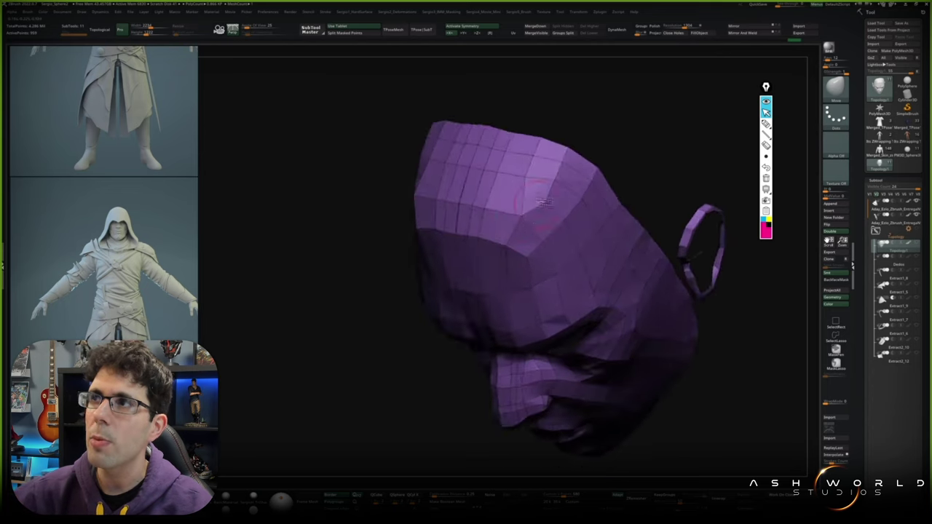
# Show the head sculpt, then reselect the purple Topology subtool and view the skull top.
pyautogui.press('a')
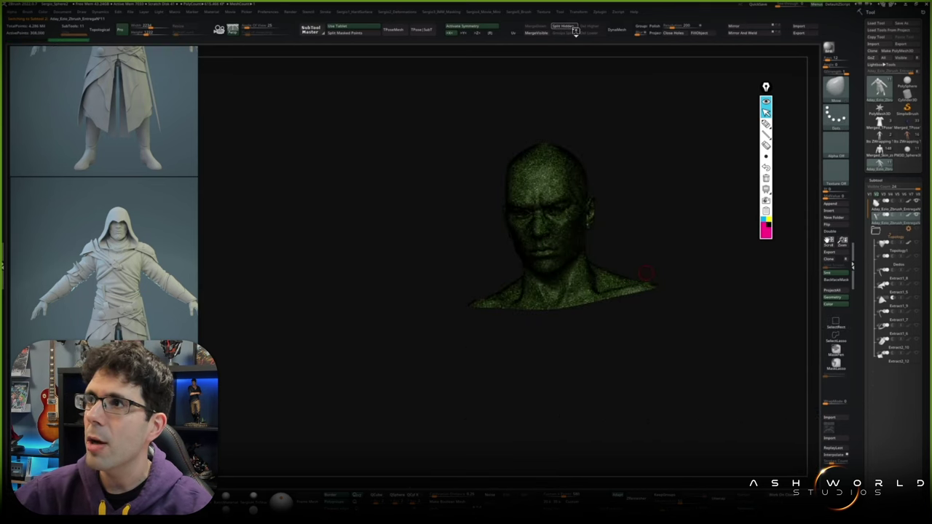
pyautogui.click(896, 257)
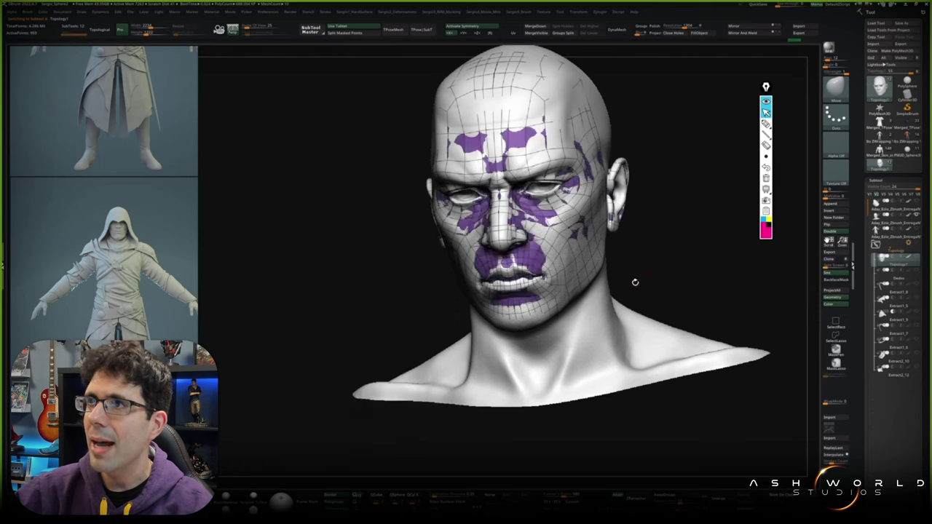
pyautogui.moveTo(597, 267); pyautogui.dragTo(486, 206)
pyautogui.moveTo(485, 206); pyautogui.dragTo(417, 241, button='right')
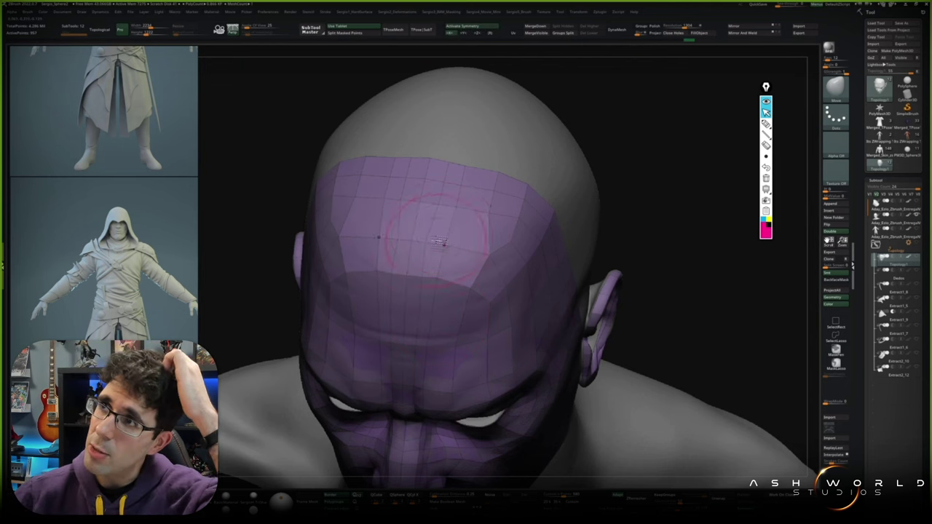
pyautogui.moveTo(441, 231)
pyautogui.mouseDown(button='right')
pyautogui.moveTo(499, 203)
pyautogui.moveTo(503, 213)
pyautogui.mouseUp(button='right')
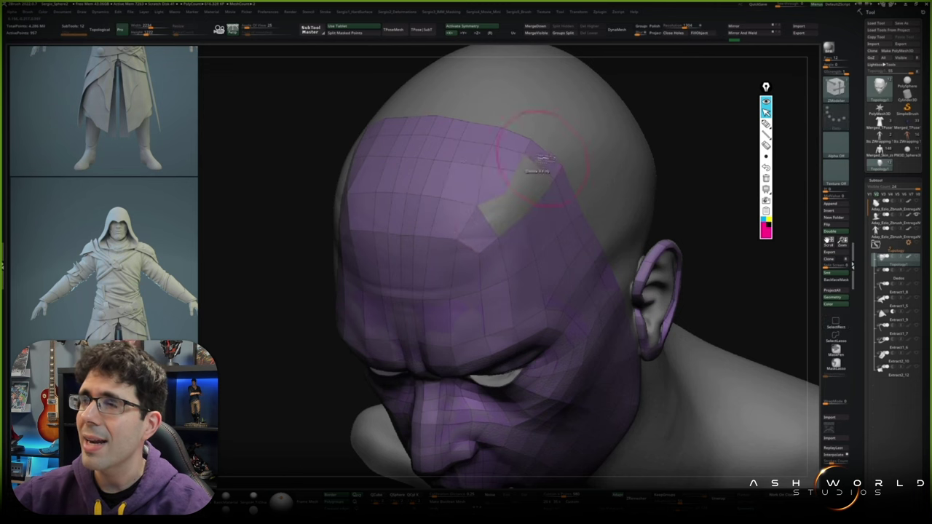
pyautogui.press('space')
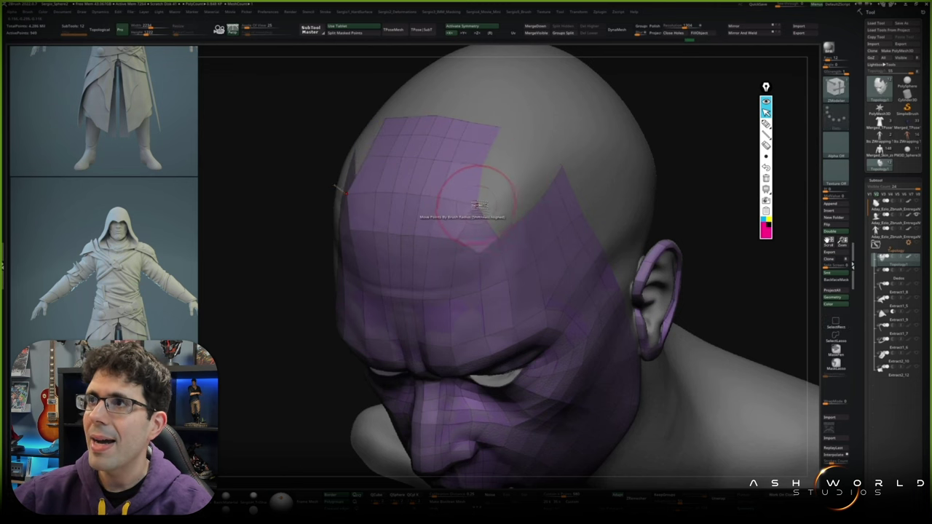
pyautogui.moveTo(447, 274); pyautogui.dragTo(429, 305, button='right')
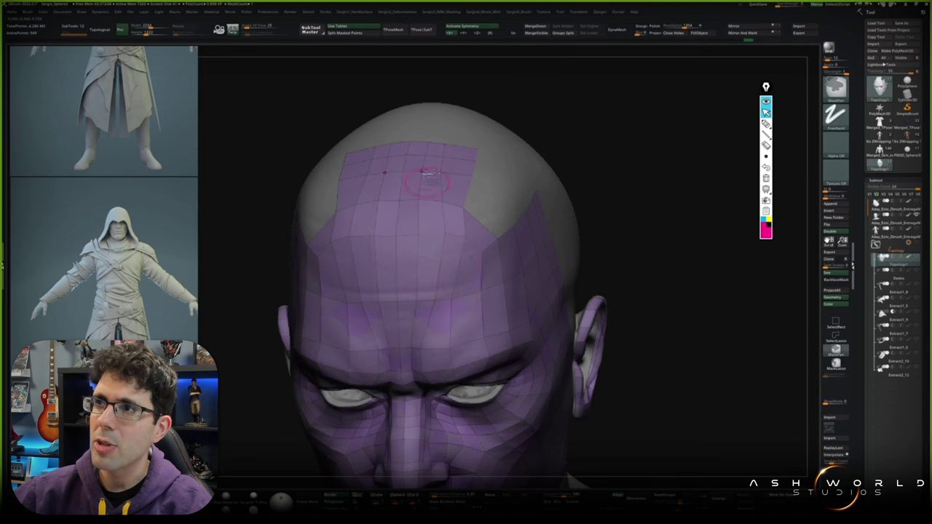
pyautogui.moveTo(421, 232); pyautogui.dragTo(437, 304, button='right')
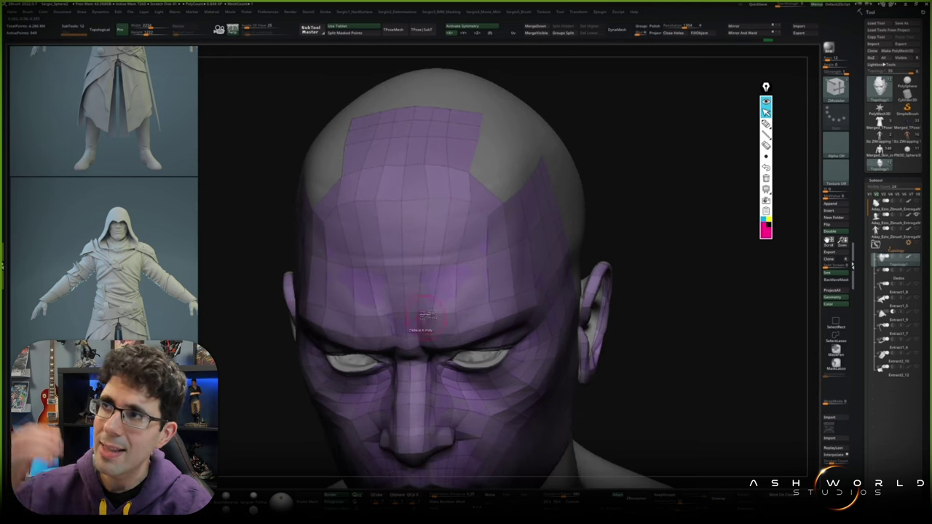
# Extrude and bridge forehead edges to grow new polygon strips over the scalp.
pyautogui.press('space')
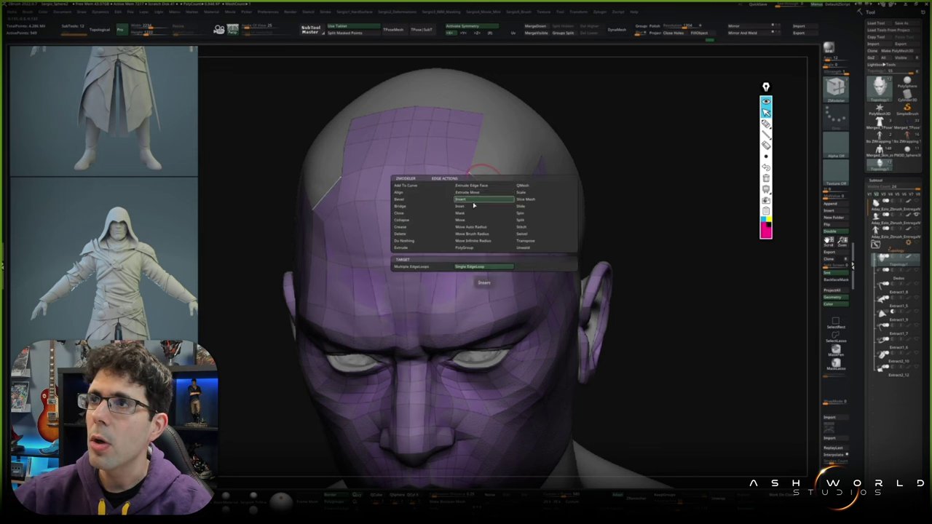
pyautogui.click(452, 218)
pyautogui.moveTo(502, 208); pyautogui.dragTo(494, 191, button='right')
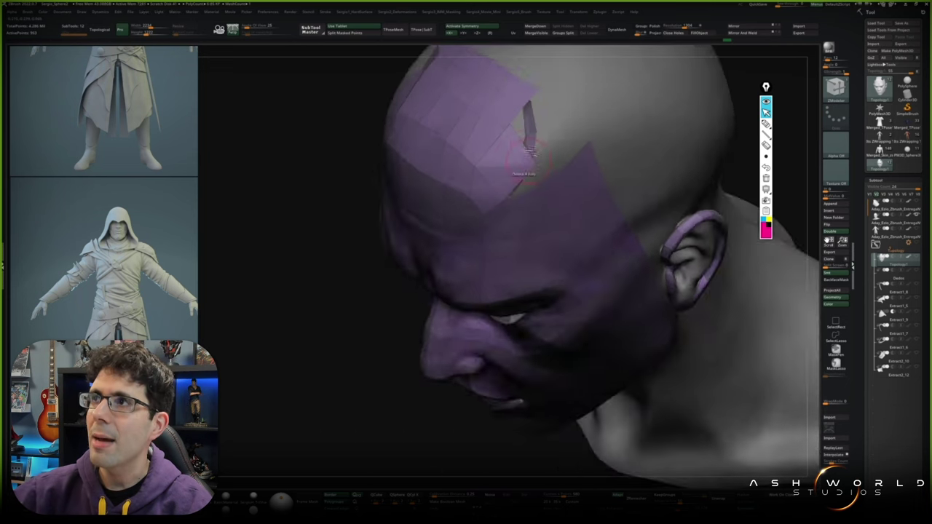
pyautogui.moveTo(539, 166)
pyautogui.mouseDown(button='right')
pyautogui.moveTo(493, 201)
pyautogui.moveTo(508, 131)
pyautogui.mouseUp(button='right')
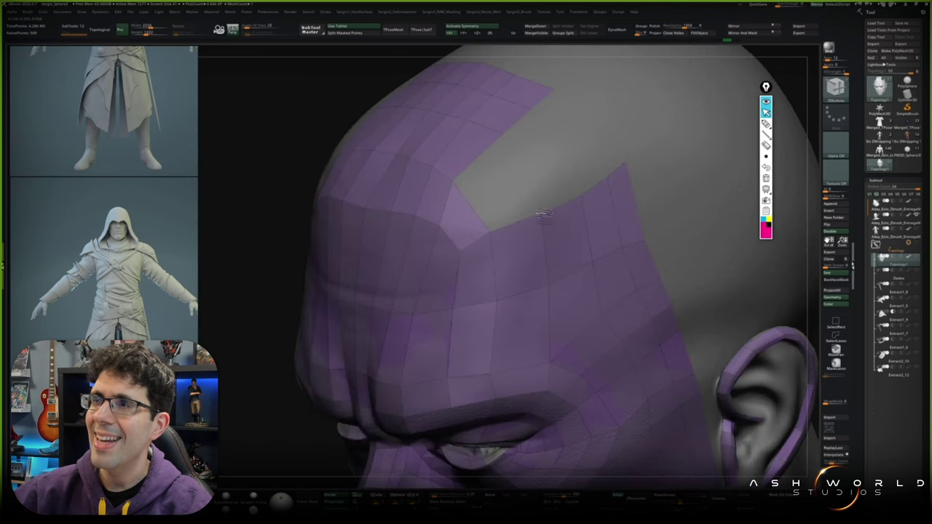
pyautogui.moveTo(543, 214); pyautogui.dragTo(517, 202, button='right')
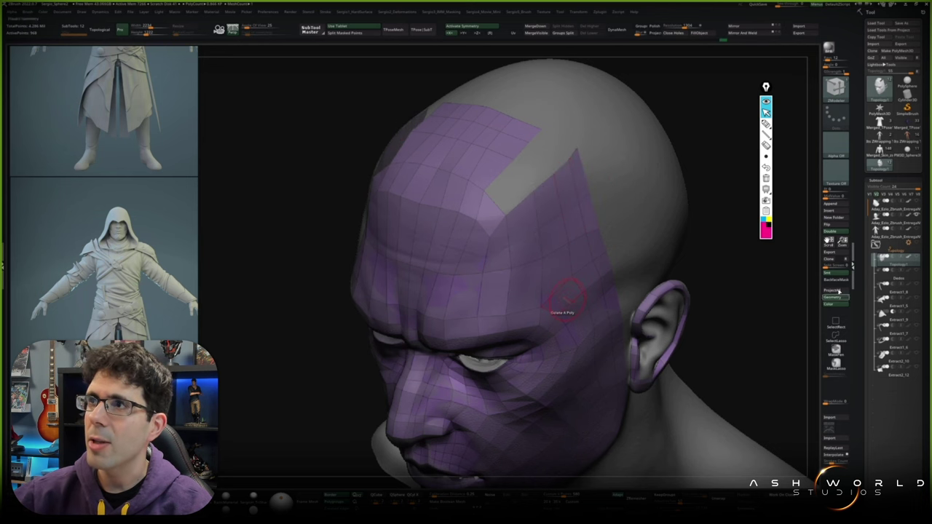
pyautogui.moveTo(554, 241); pyautogui.dragTo(510, 219, button='right')
pyautogui.press('space')
pyautogui.press('space')
pyautogui.click(461, 248)
pyautogui.moveTo(543, 204); pyautogui.dragTo(477, 207, button='right')
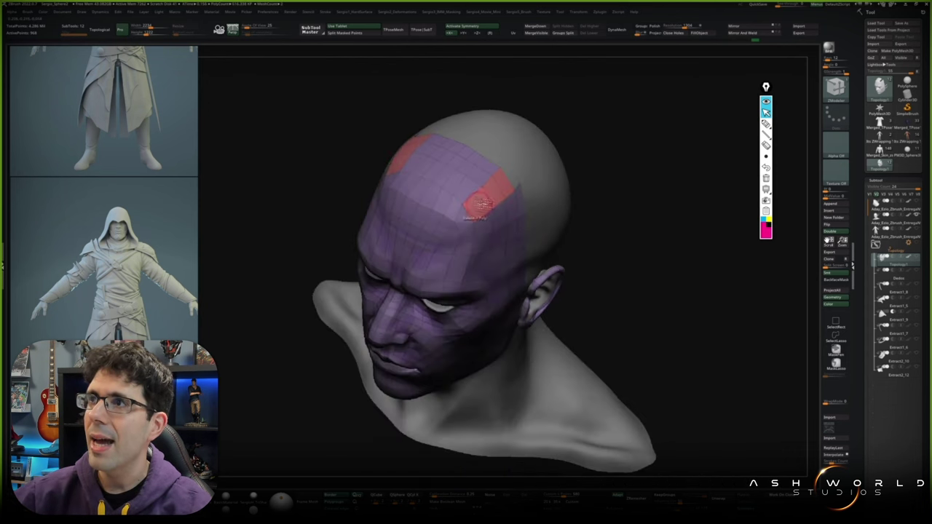
pyautogui.press('space')
pyautogui.moveTo(481, 191)
pyautogui.mouseDown(button='right')
pyautogui.moveTo(529, 191)
pyautogui.moveTo(495, 255)
pyautogui.moveTo(437, 314)
pyautogui.mouseUp(button='right')
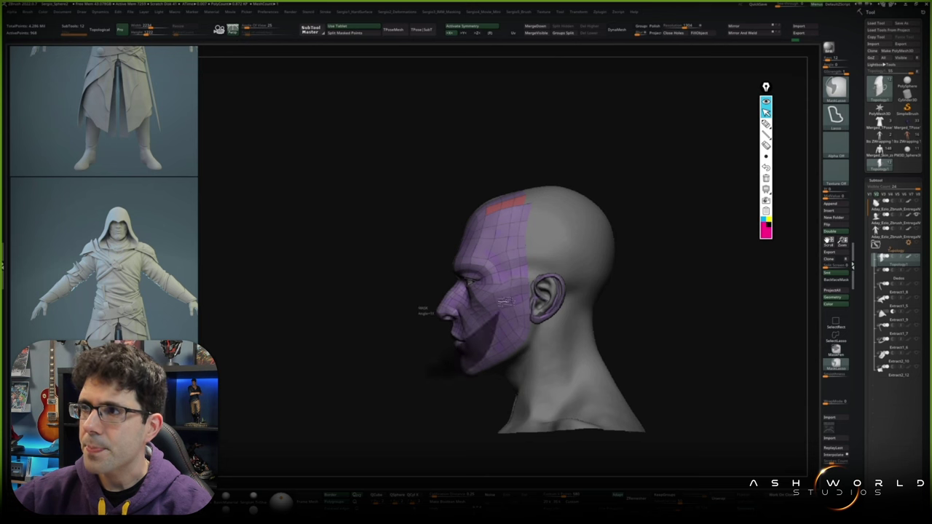
# Orbit around the head, then solo the purple retopology subtool to hide the grey sculpt.
pyautogui.moveTo(422, 307); pyautogui.dragTo(585, 208, button='right')
pyautogui.press('space')
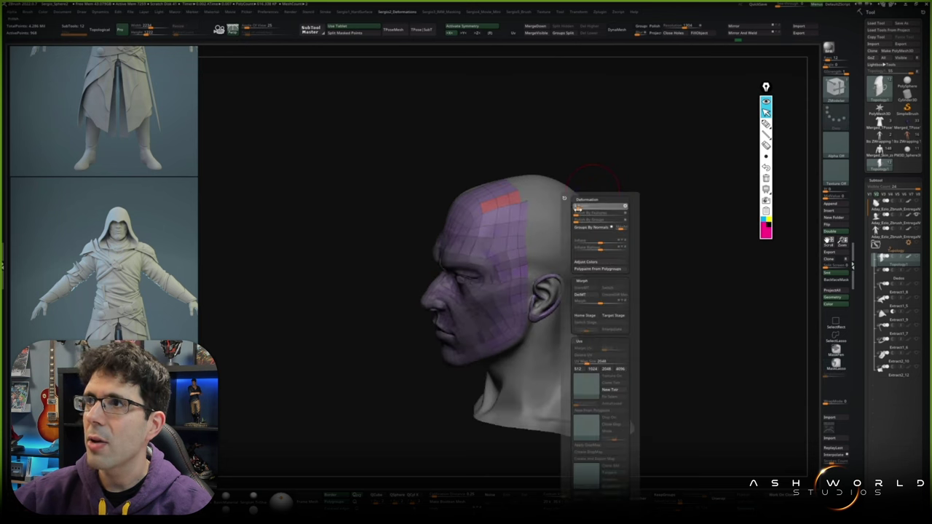
pyautogui.moveTo(587, 204); pyautogui.dragTo(614, 226, button='right')
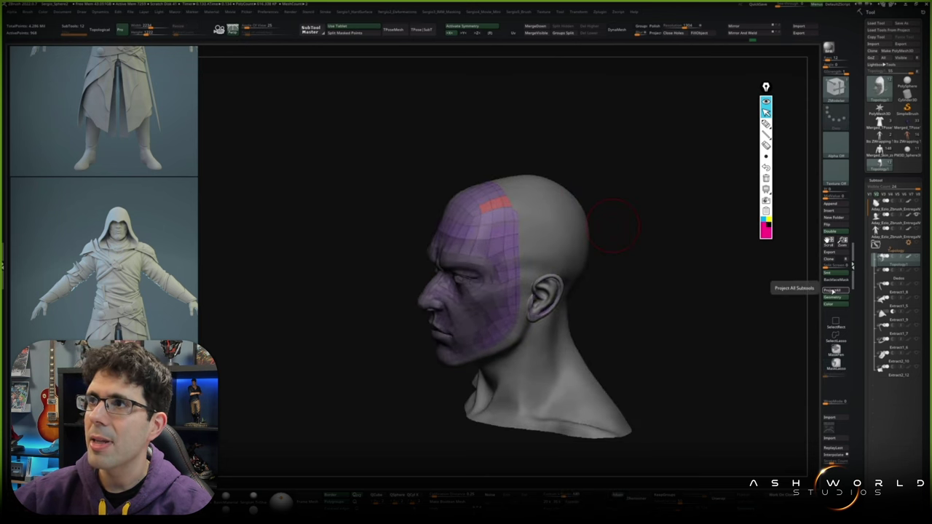
pyautogui.moveTo(728, 280); pyautogui.dragTo(670, 270, button='right')
pyautogui.moveTo(582, 237)
pyautogui.mouseDown(button='right')
pyautogui.moveTo(545, 245)
pyautogui.moveTo(431, 304)
pyautogui.mouseUp(button='right')
pyautogui.moveTo(469, 331)
pyautogui.mouseDown(button='right')
pyautogui.moveTo(466, 319)
pyautogui.moveTo(481, 322)
pyautogui.mouseUp(button='right')
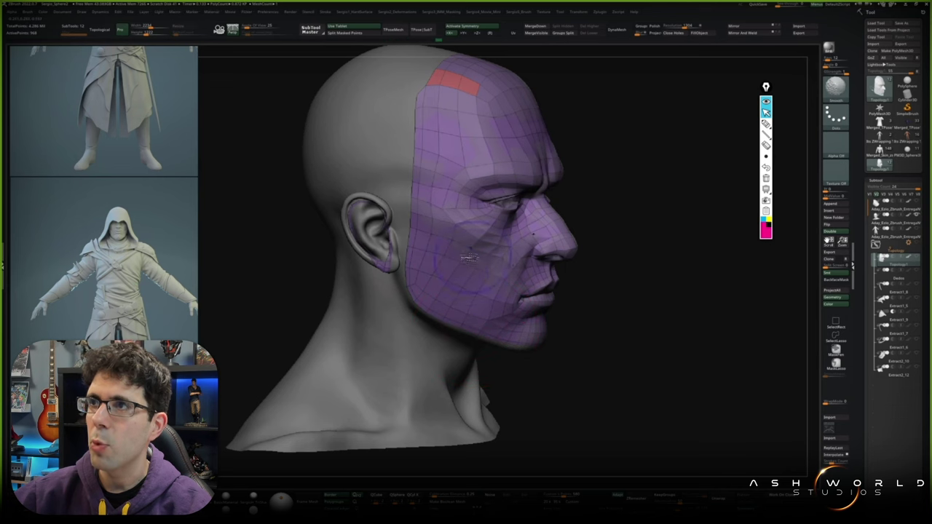
pyautogui.moveTo(447, 280)
pyautogui.mouseDown(button='right')
pyautogui.moveTo(686, 333)
pyautogui.moveTo(670, 295)
pyautogui.mouseUp(button='right')
pyautogui.click(836, 323)
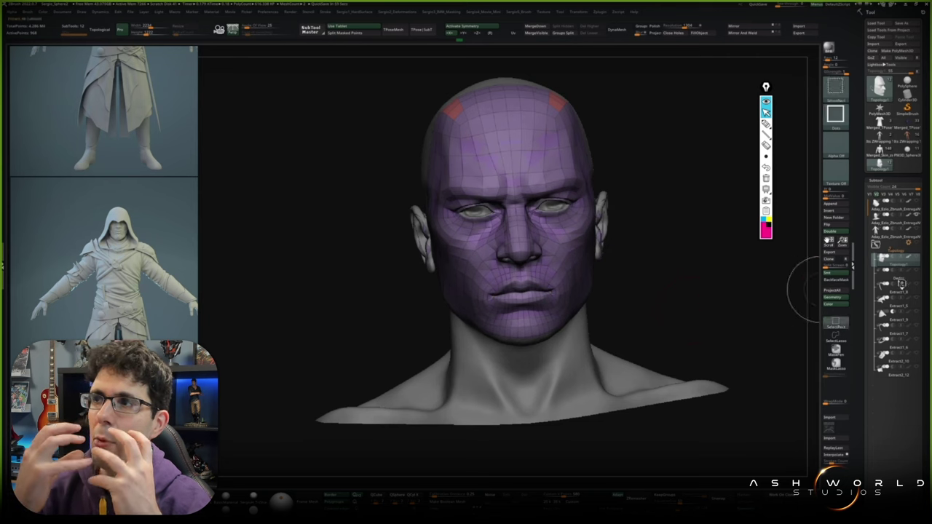
pyautogui.moveTo(553, 219)
pyautogui.mouseDown(button='right')
pyautogui.moveTo(618, 223)
pyautogui.moveTo(624, 234)
pyautogui.moveTo(463, 120)
pyautogui.mouseUp(button='right')
pyautogui.keyDown('alt'); pyautogui.click(597, 222); pyautogui.keyUp('alt')
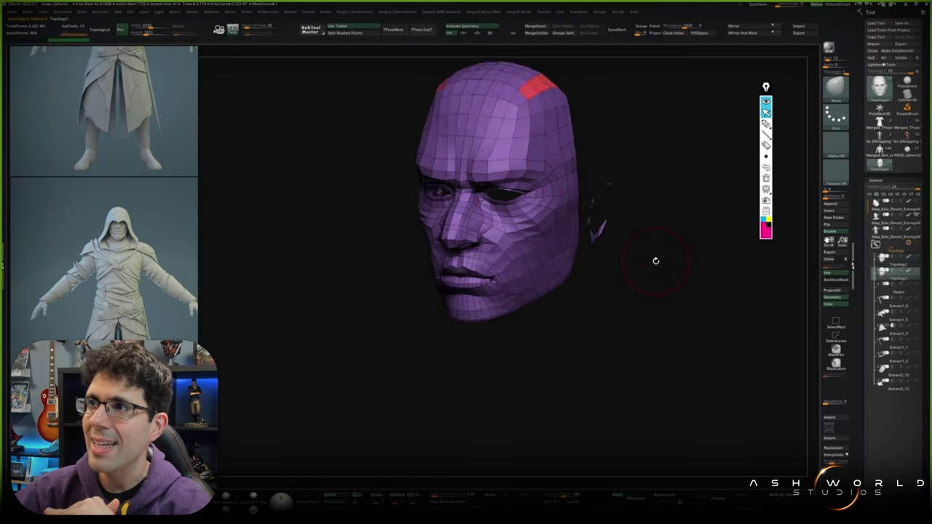
# Inspect the red crown patches from above, then toggle Solo off with Alt+S.
pyautogui.keyDown('alt'); pyautogui.click(575, 169); pyautogui.keyUp('alt')
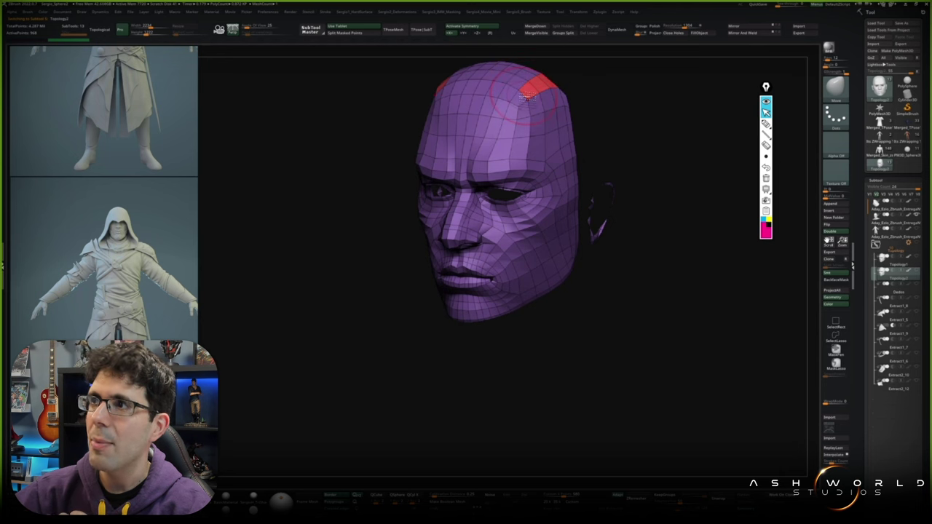
pyautogui.press('Up')
pyautogui.moveTo(475, 107); pyautogui.dragTo(477, 147)
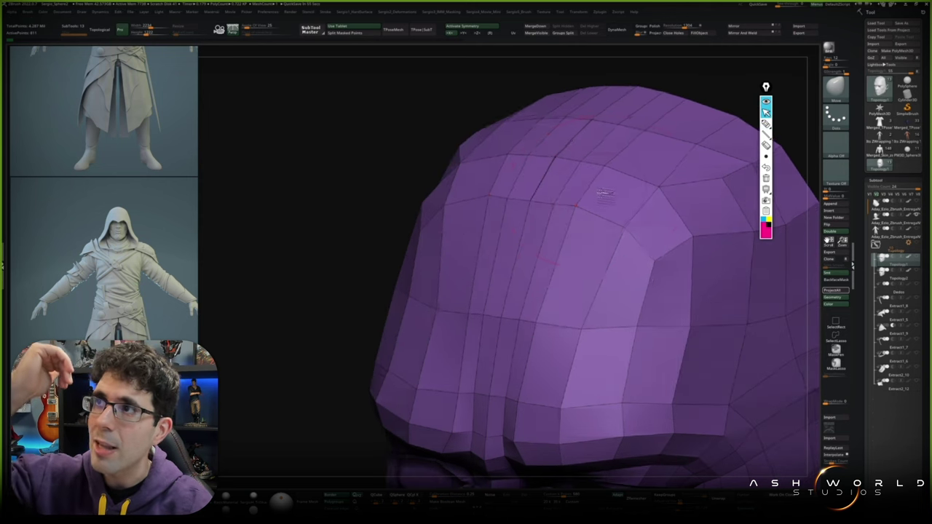
pyautogui.moveTo(408, 201); pyautogui.dragTo(512, 141)
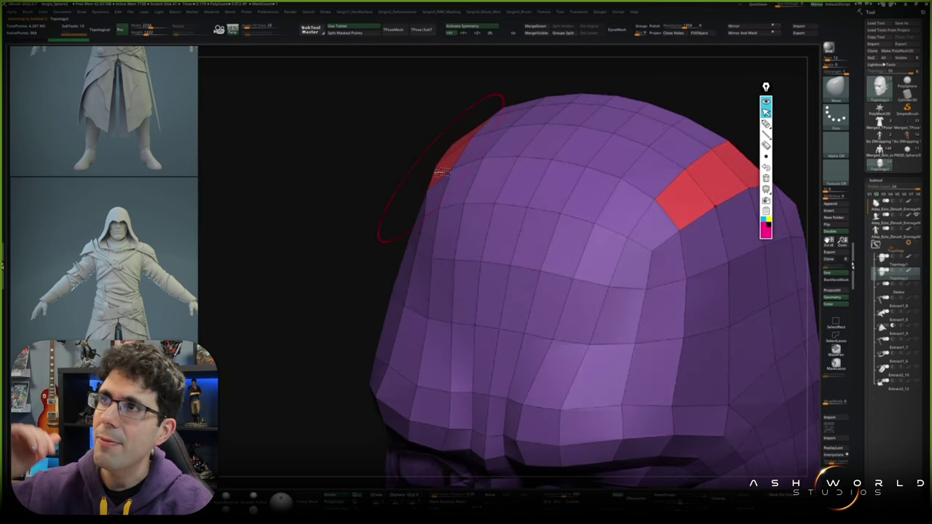
pyautogui.moveTo(423, 215)
pyautogui.mouseDown()
pyautogui.moveTo(630, 273)
pyautogui.moveTo(459, 131)
pyautogui.mouseUp()
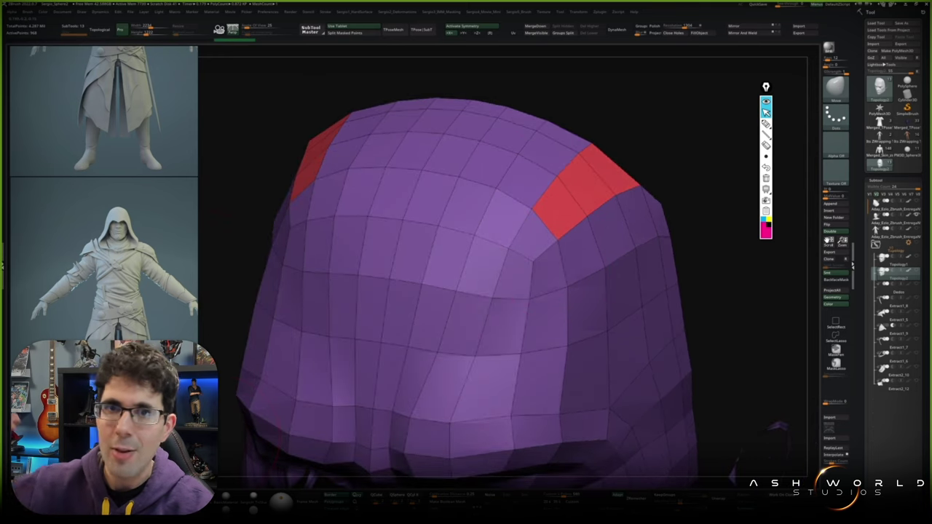
pyautogui.moveTo(466, 219)
pyautogui.mouseDown()
pyautogui.moveTo(648, 208)
pyautogui.moveTo(571, 223)
pyautogui.moveTo(440, 291)
pyautogui.moveTo(467, 200)
pyautogui.mouseUp()
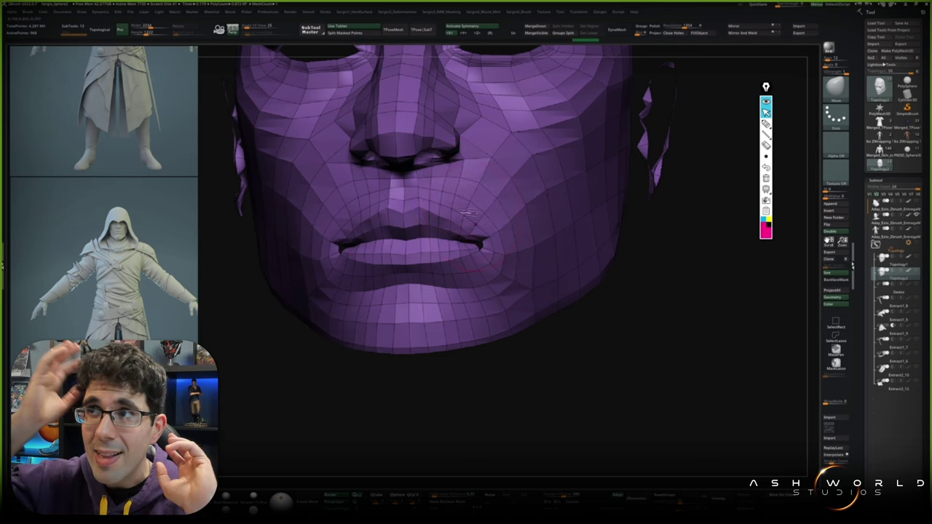
pyautogui.hotkey('alt', 's')
pyautogui.moveTo(677, 277)
pyautogui.mouseDown()
pyautogui.moveTo(402, 326)
pyautogui.moveTo(457, 306)
pyautogui.mouseUp()
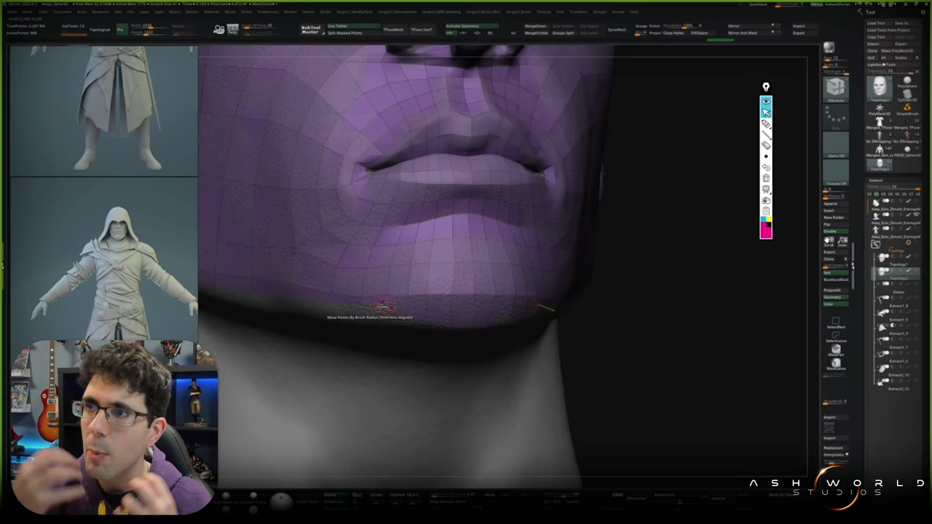
# Frame the whole purple head and orbit it from profile round to a front view.
pyautogui.press('ctrl')
pyautogui.press('f')
pyautogui.moveTo(554, 273); pyautogui.dragTo(442, 297)
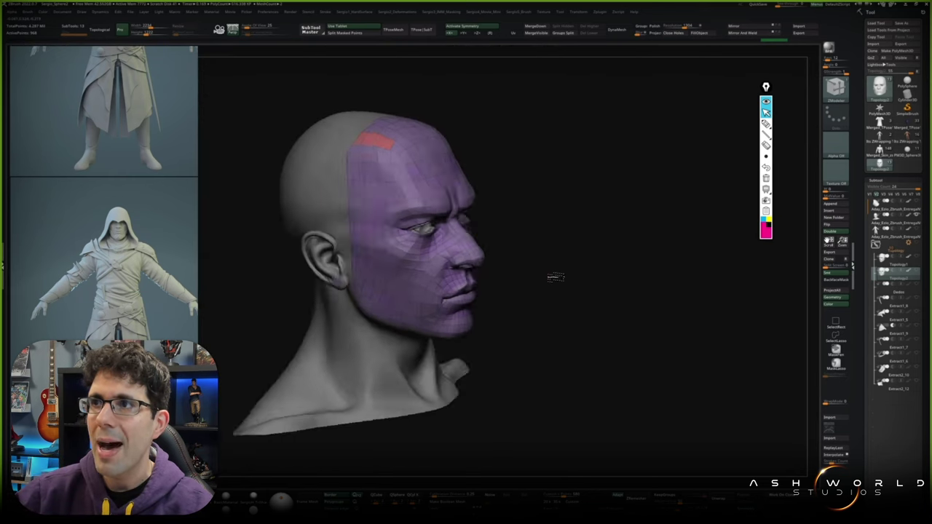
pyautogui.scroll(3, 442, 297)
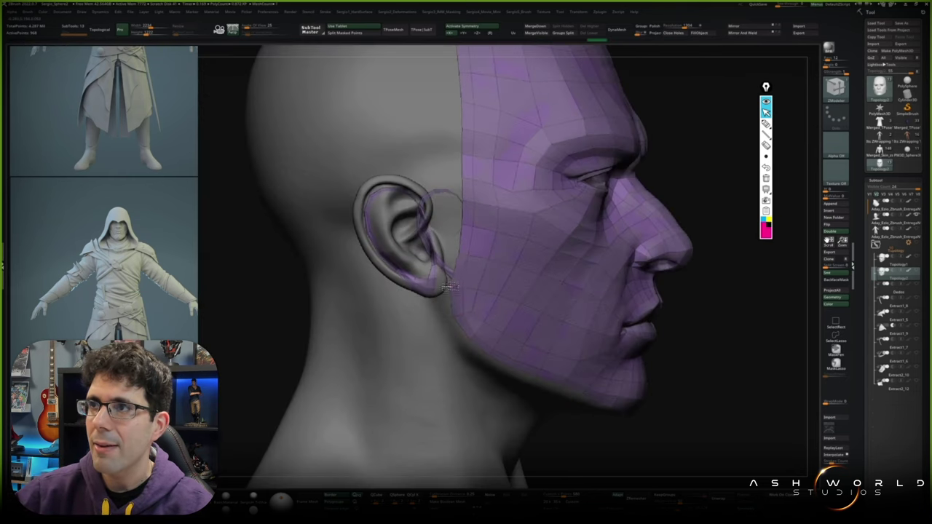
pyautogui.moveTo(443, 198); pyautogui.dragTo(505, 213)
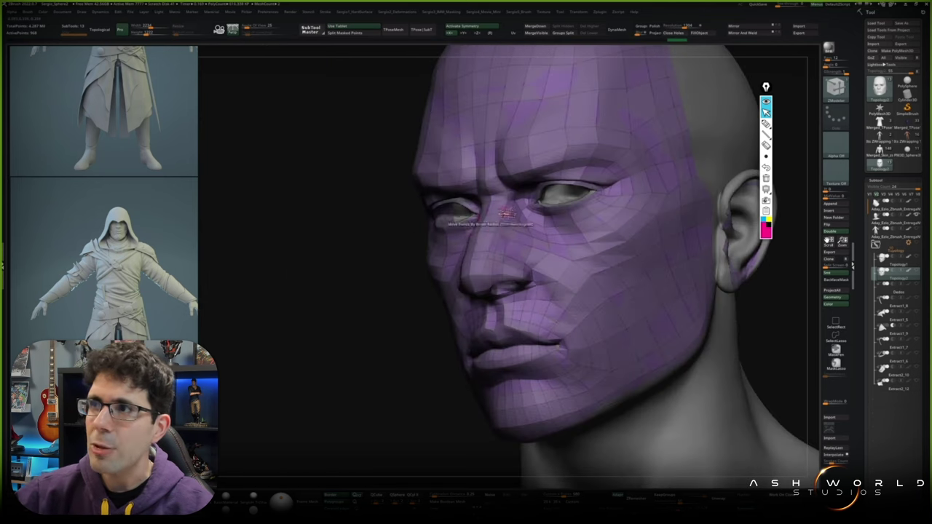
pyautogui.moveTo(505, 212)
pyautogui.mouseDown(button='right')
pyautogui.moveTo(491, 257)
pyautogui.moveTo(508, 257)
pyautogui.moveTo(506, 269)
pyautogui.moveTo(493, 270)
pyautogui.moveTo(542, 272)
pyautogui.moveTo(517, 294)
pyautogui.moveTo(430, 166)
pyautogui.moveTo(431, 189)
pyautogui.mouseUp(button='right')
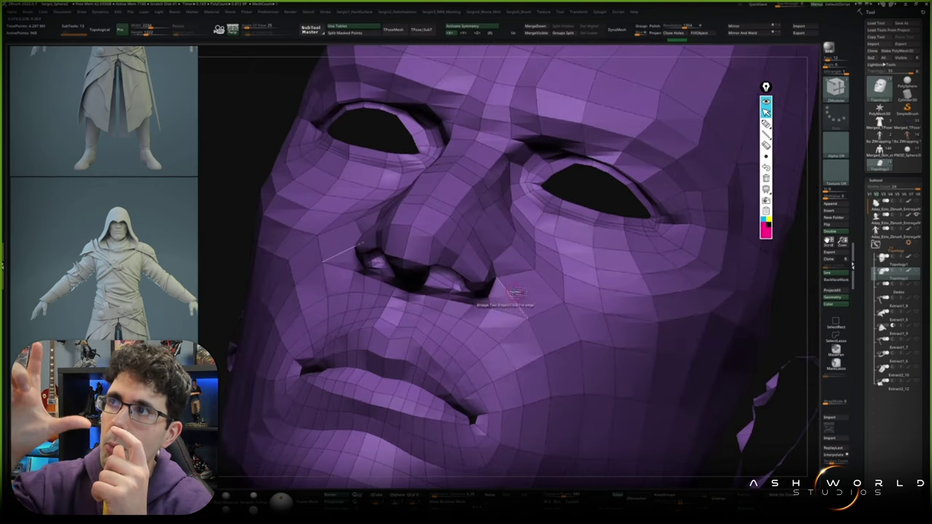
# Close in on the nose and insert new edges beneath the nostrils.
pyautogui.moveTo(526, 312)
pyautogui.mouseDown(button='right')
pyautogui.moveTo(519, 309)
pyautogui.moveTo(532, 240)
pyautogui.mouseUp(button='right')
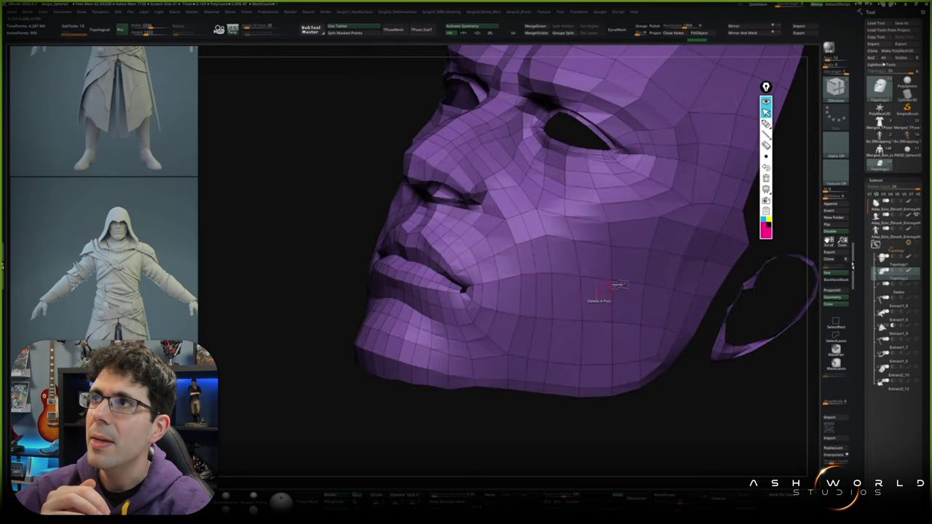
pyautogui.moveTo(537, 285); pyautogui.dragTo(499, 174, button='right')
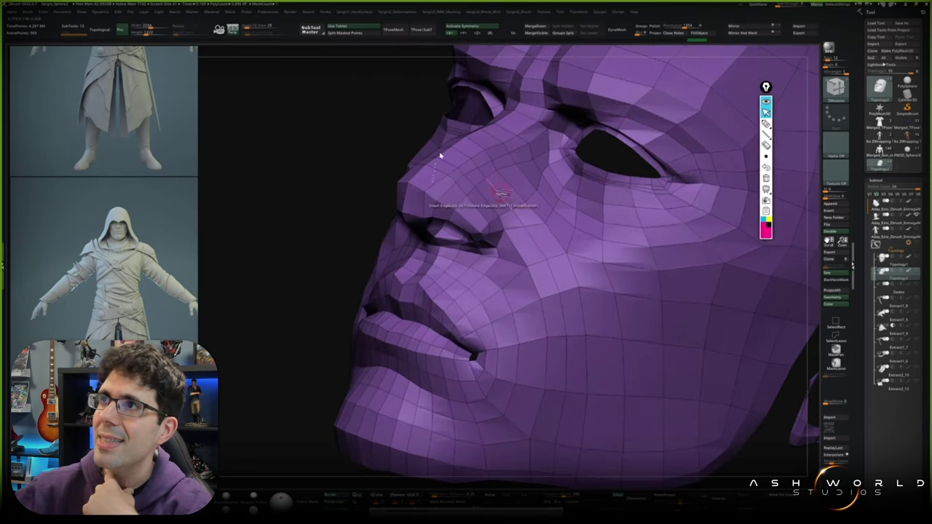
pyautogui.moveTo(451, 132)
pyautogui.mouseDown(button='right')
pyautogui.moveTo(440, 143)
pyautogui.moveTo(438, 103)
pyautogui.moveTo(435, 180)
pyautogui.moveTo(433, 171)
pyautogui.mouseUp(button='right')
pyautogui.moveTo(448, 215)
pyautogui.mouseDown(button='right')
pyautogui.moveTo(539, 204)
pyautogui.moveTo(466, 228)
pyautogui.moveTo(490, 197)
pyautogui.moveTo(449, 235)
pyautogui.moveTo(459, 240)
pyautogui.mouseUp(button='right')
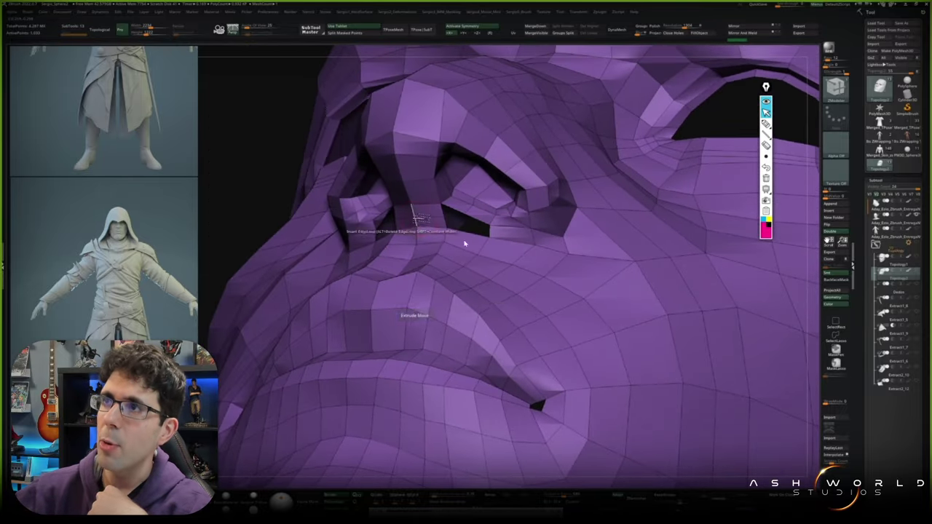
pyautogui.moveTo(488, 302); pyautogui.dragTo(485, 298, button='right')
pyautogui.press('space')
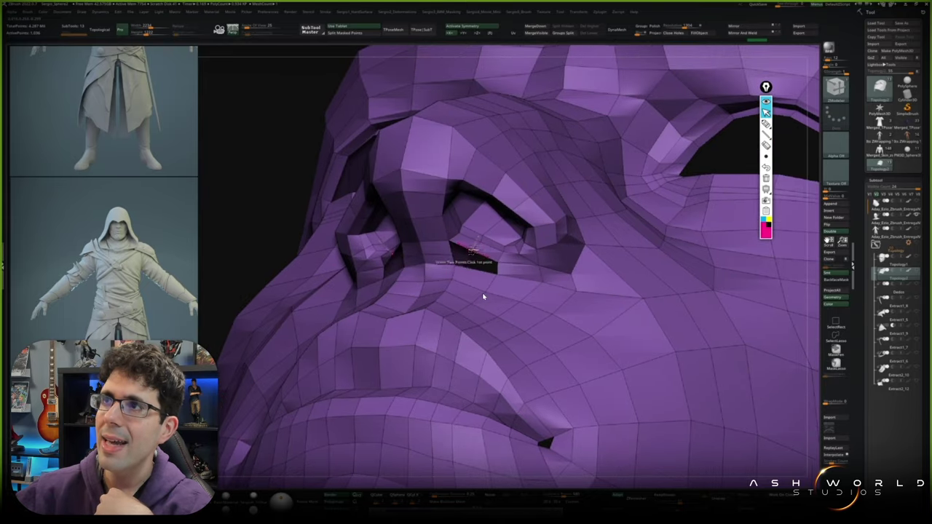
pyautogui.press('space')
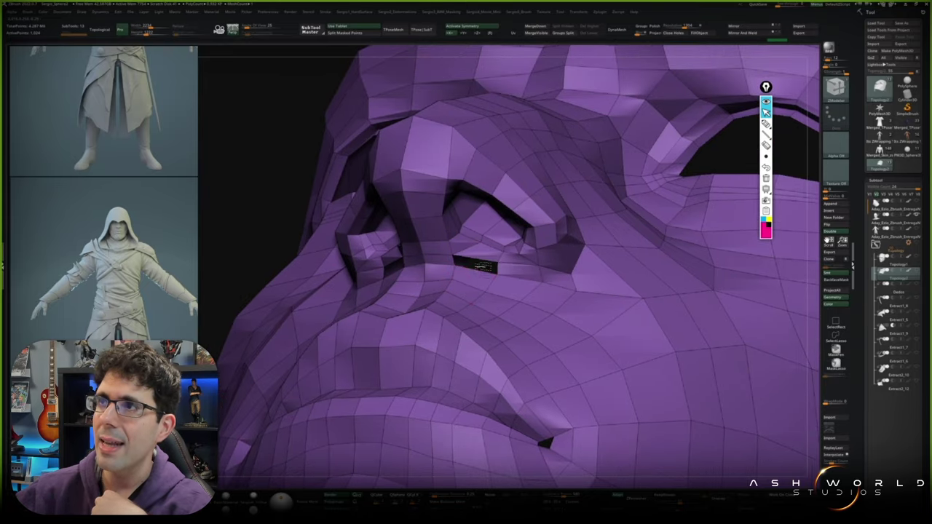
pyautogui.moveTo(477, 273); pyautogui.dragTo(463, 254, button='right')
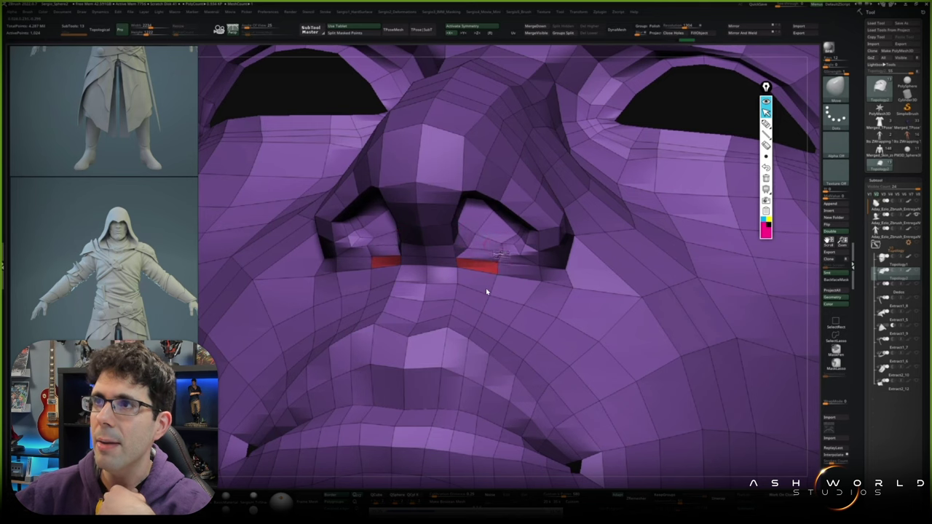
pyautogui.moveTo(488, 290)
pyautogui.mouseDown(button='right')
pyautogui.moveTo(533, 196)
pyautogui.moveTo(523, 181)
pyautogui.moveTo(466, 219)
pyautogui.moveTo(440, 211)
pyautogui.moveTo(473, 171)
pyautogui.mouseUp(button='right')
# Delete a mid-forehead polygon with Delete Poly, leaving a square hole.
pyautogui.click(473, 172)
pyautogui.press('space')
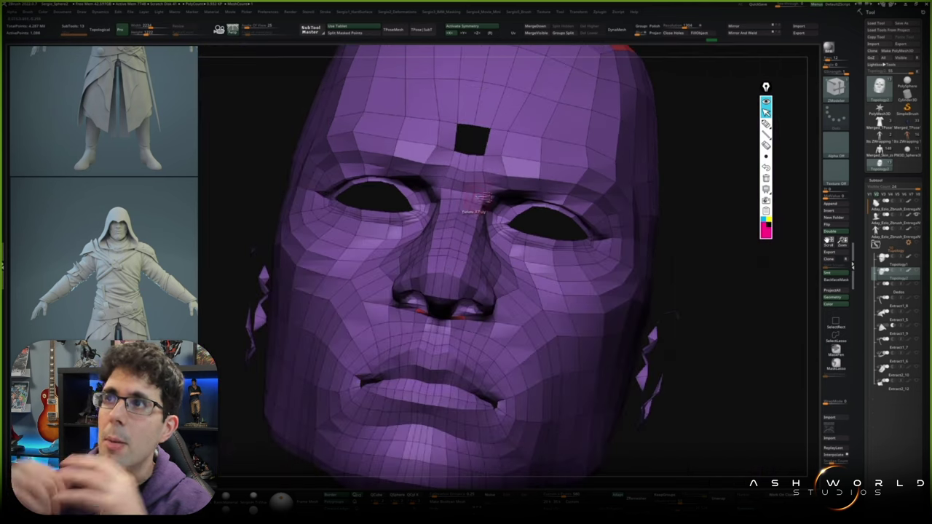
pyautogui.moveTo(458, 248)
pyautogui.mouseDown(button='right')
pyautogui.moveTo(456, 332)
pyautogui.moveTo(458, 208)
pyautogui.moveTo(448, 273)
pyautogui.mouseUp(button='right')
pyautogui.press('space')
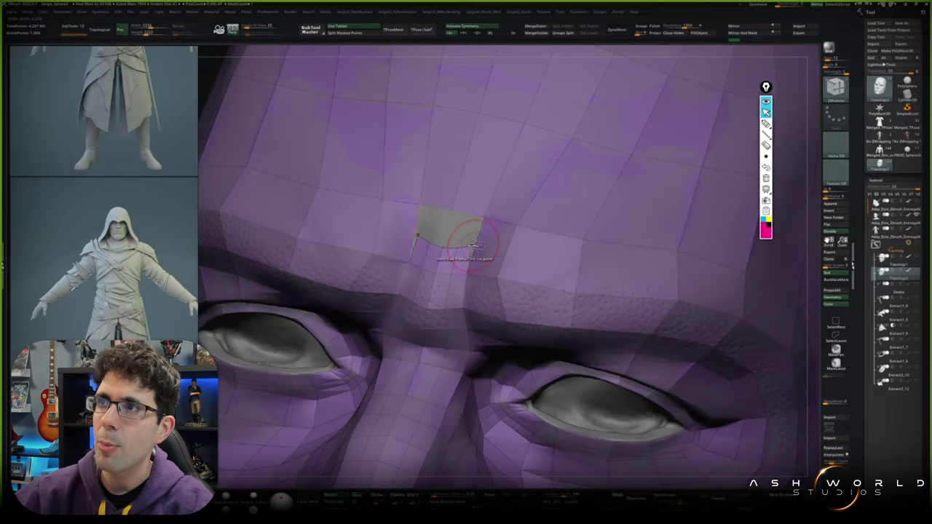
# Change the ZModeler action applied to the forehead hole's edge.
pyautogui.press('space')
pyautogui.click(472, 248)
pyautogui.press('space')
pyautogui.click(459, 262)
# Frame the whole head and orbit in for a closer look at the face.
pyautogui.press('f')
pyautogui.moveTo(477, 213)
pyautogui.mouseDown(button='right')
pyautogui.moveTo(468, 254)
pyautogui.moveTo(503, 284)
pyautogui.mouseUp(button='right')
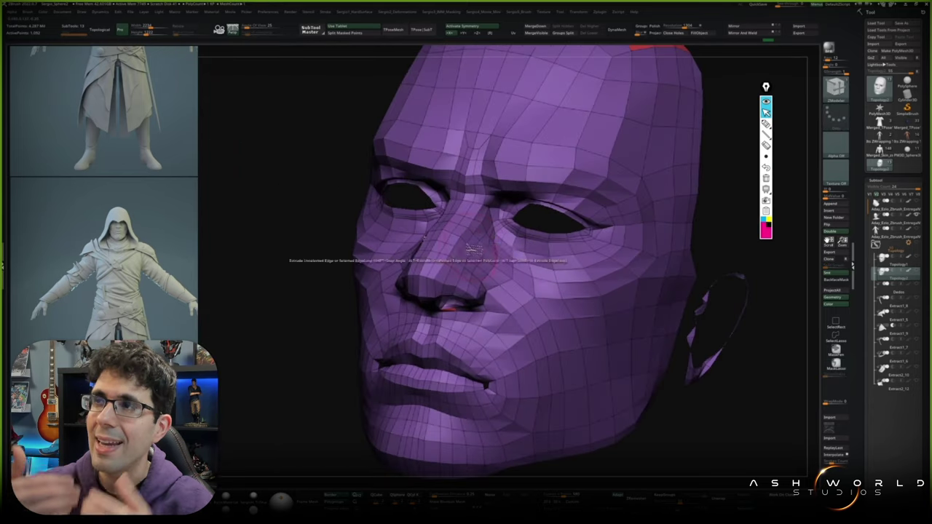
pyautogui.press('space')
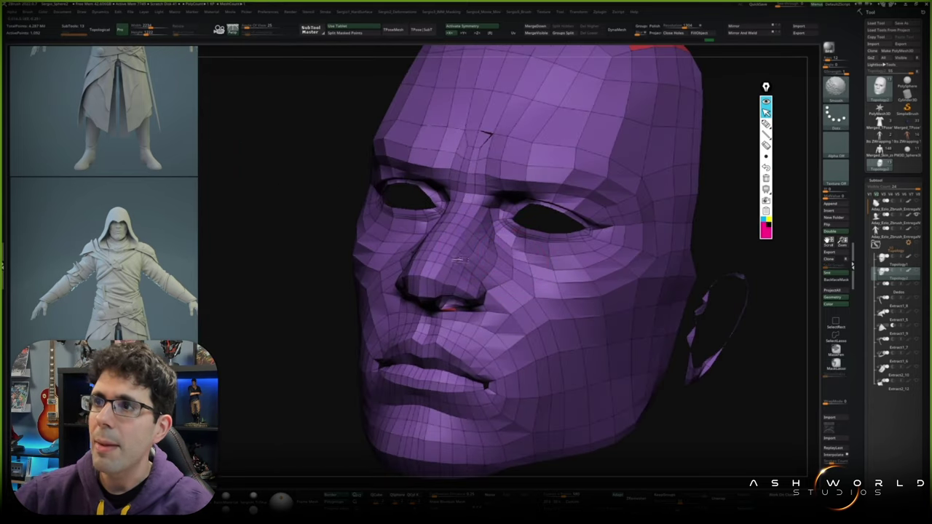
pyautogui.moveTo(457, 261); pyautogui.dragTo(448, 271, button='right')
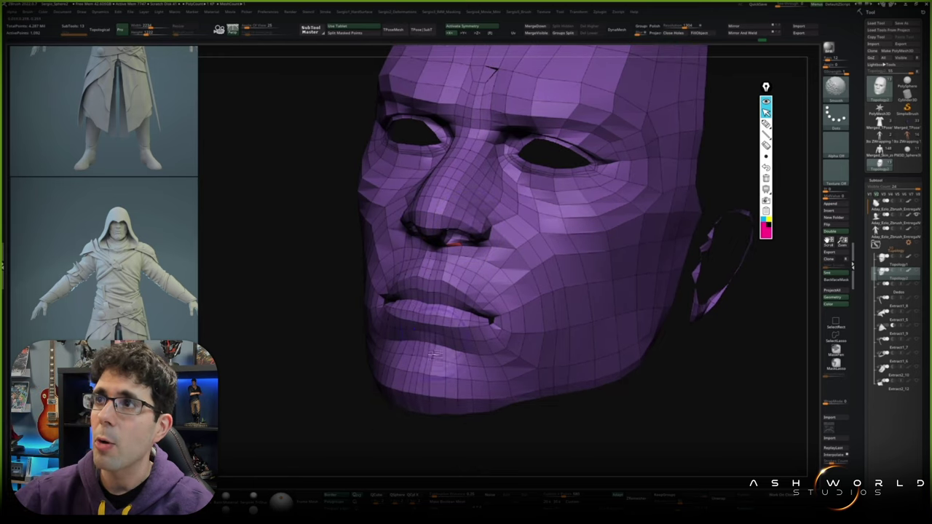
pyautogui.moveTo(452, 381); pyautogui.dragTo(460, 362, button='right')
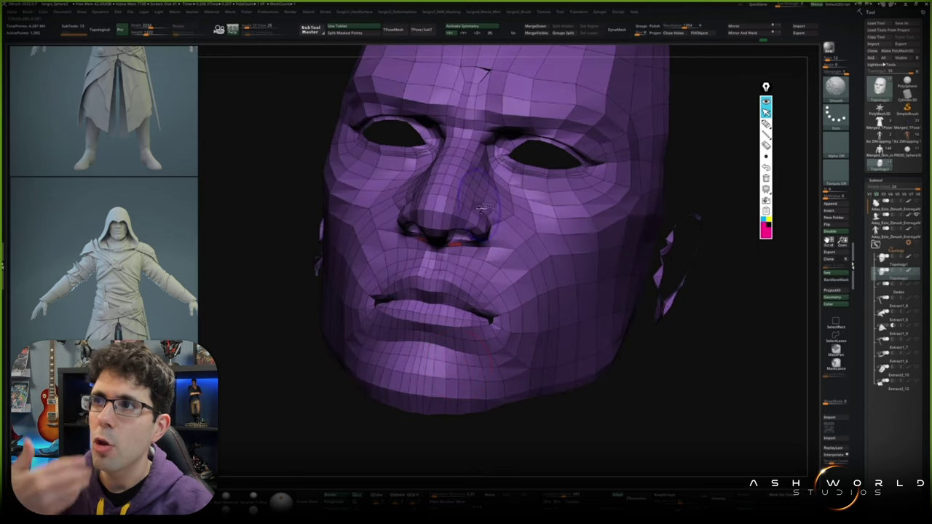
pyautogui.moveTo(486, 81)
pyautogui.mouseDown()
pyautogui.moveTo(554, 102)
pyautogui.moveTo(676, 75)
pyautogui.moveTo(453, 315)
pyautogui.mouseUp()
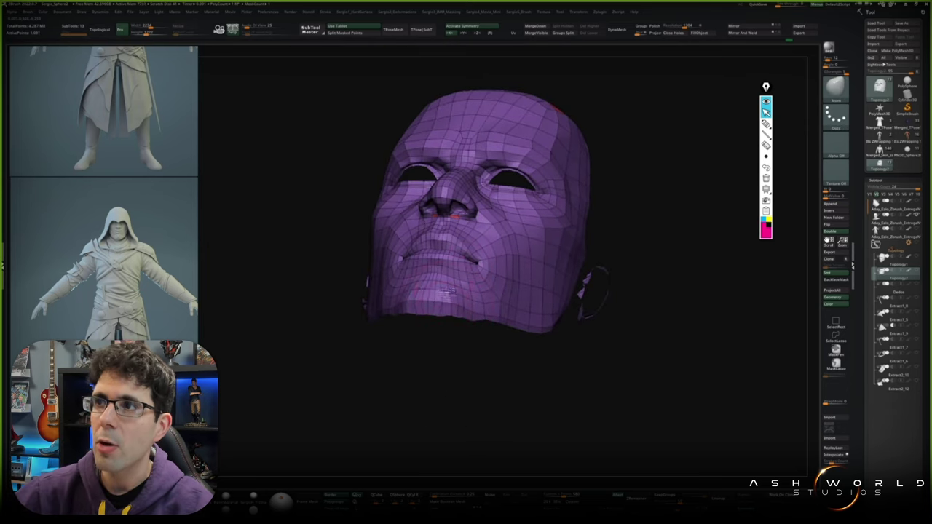
pyautogui.scroll(3, 447, 332)
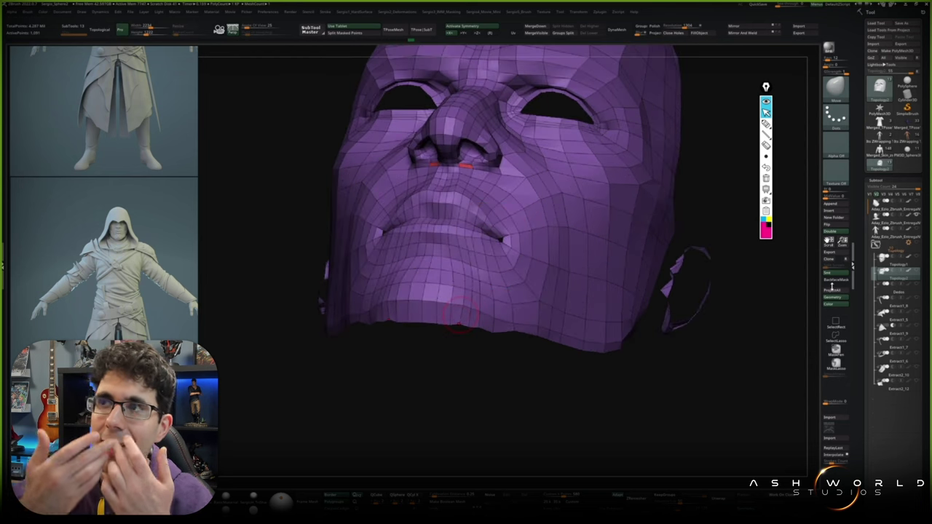
# Inspect the head from three-quarter, ear-side, profile and frontal views.
pyautogui.press('f')
pyautogui.moveTo(585, 308)
pyautogui.mouseDown()
pyautogui.moveTo(618, 324)
pyautogui.moveTo(533, 250)
pyautogui.mouseUp()
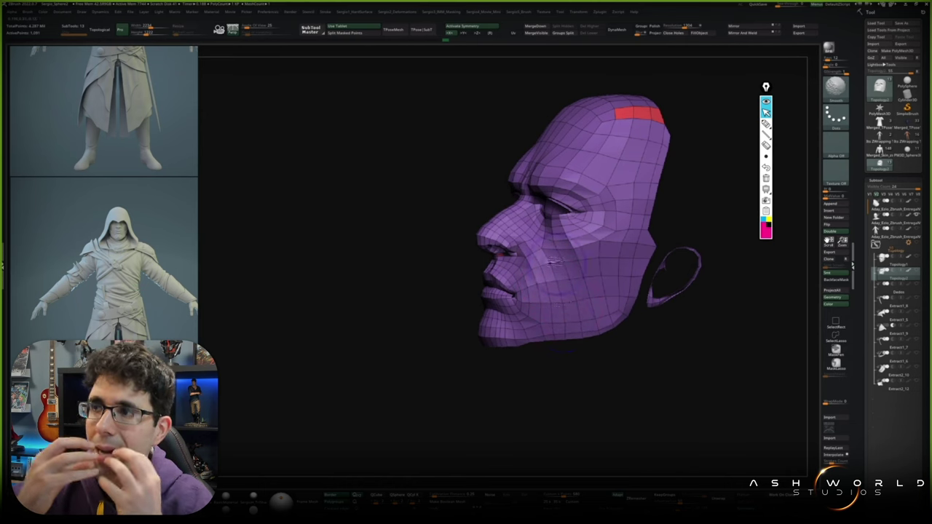
pyautogui.moveTo(663, 303)
pyautogui.mouseDown()
pyautogui.moveTo(652, 324)
pyautogui.moveTo(590, 283)
pyautogui.moveTo(619, 308)
pyautogui.moveTo(634, 297)
pyautogui.moveTo(644, 313)
pyautogui.mouseUp()
pyautogui.moveTo(507, 225); pyautogui.dragTo(491, 273)
pyautogui.moveTo(541, 252); pyautogui.dragTo(559, 295)
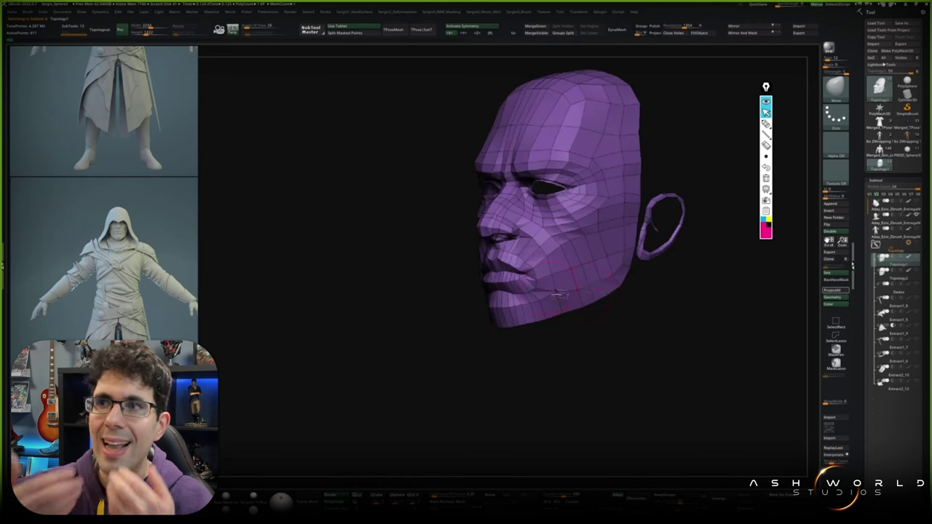
pyautogui.moveTo(554, 357); pyautogui.dragTo(555, 350)
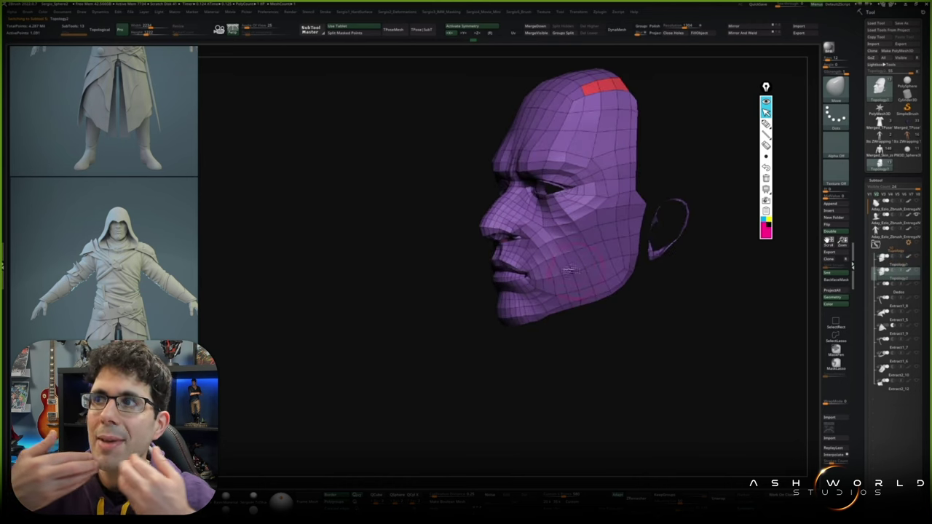
pyautogui.moveTo(521, 380); pyautogui.dragTo(522, 354)
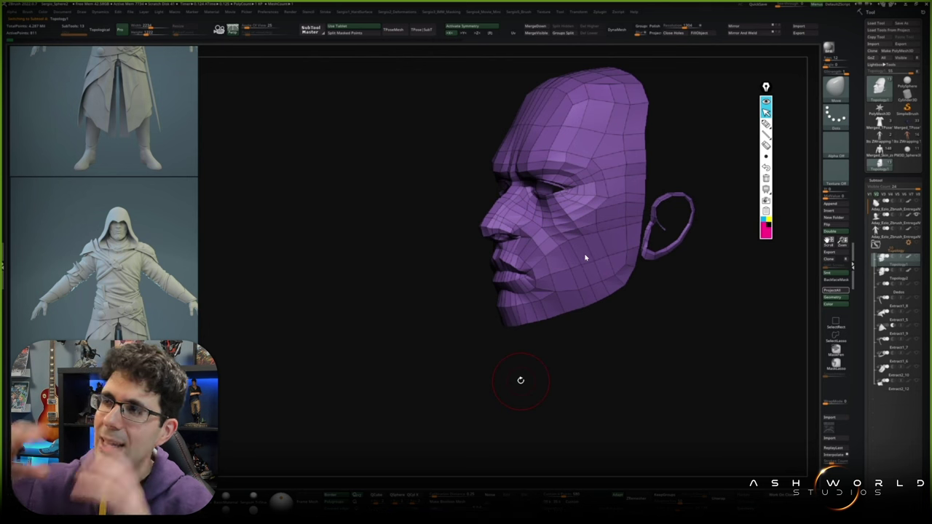
pyautogui.keyDown('shift'); pyautogui.moveTo(585, 257); pyautogui.dragTo(583, 251); pyautogui.keyUp('shift')
pyautogui.moveTo(459, 248); pyautogui.dragTo(578, 352)
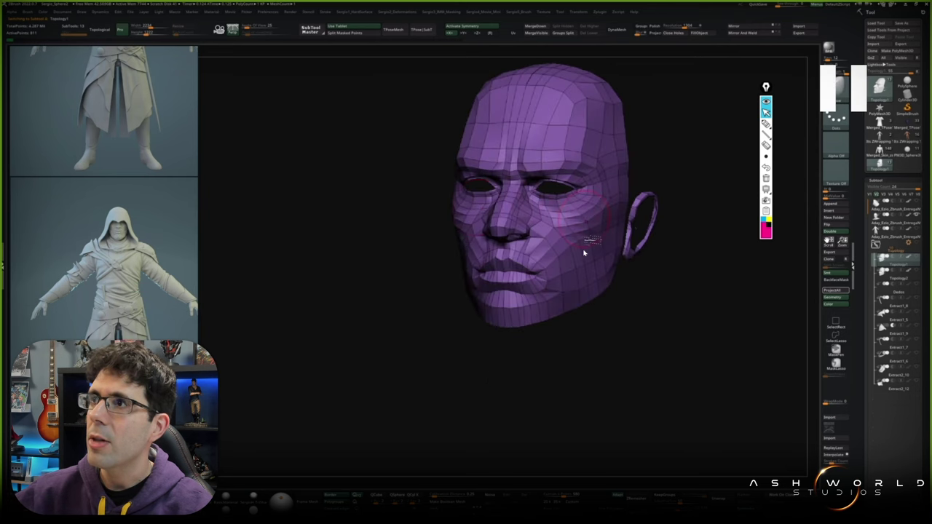
pyautogui.moveTo(583, 262); pyautogui.dragTo(564, 305)
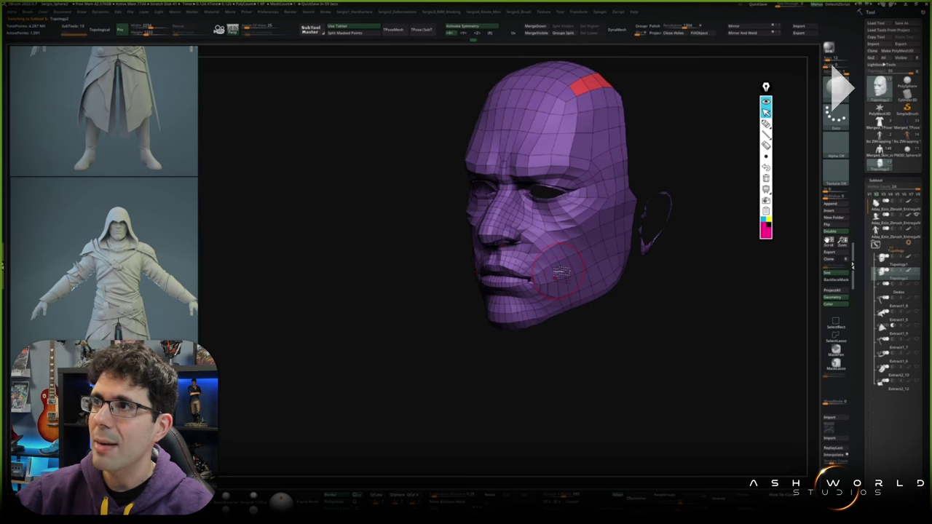
pyautogui.moveTo(561, 273)
pyautogui.mouseDown()
pyautogui.moveTo(599, 239)
pyautogui.moveTo(594, 270)
pyautogui.moveTo(614, 271)
pyautogui.mouseUp()
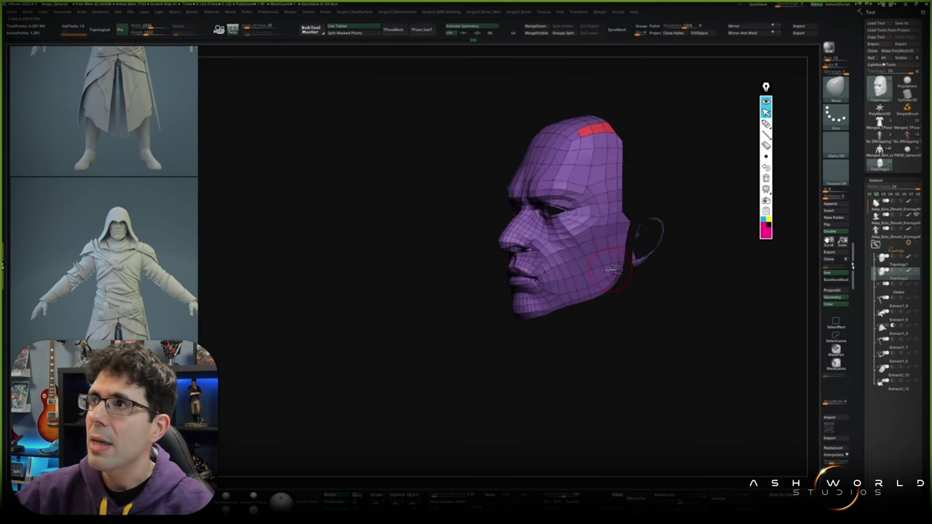
pyautogui.moveTo(665, 287); pyautogui.dragTo(581, 294)
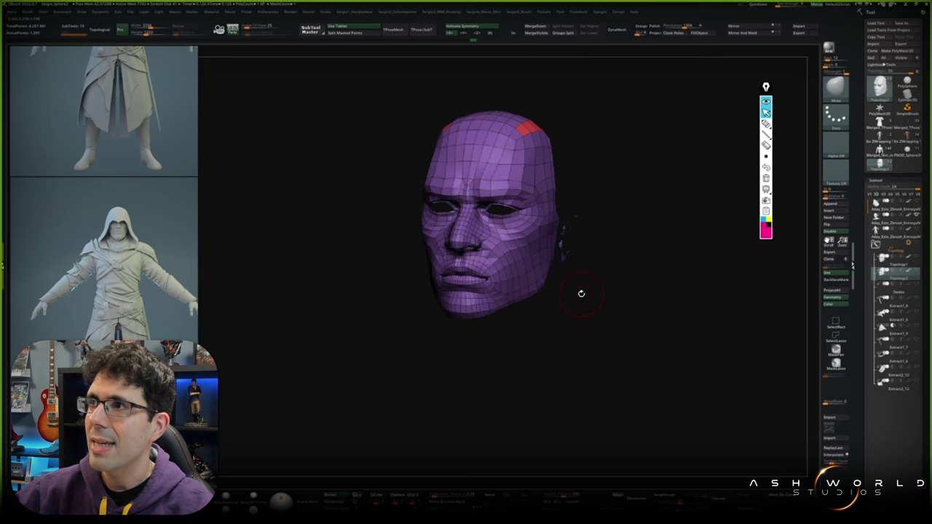
pyautogui.moveTo(581, 294)
pyautogui.mouseDown()
pyautogui.moveTo(605, 316)
pyautogui.moveTo(589, 355)
pyautogui.mouseUp()
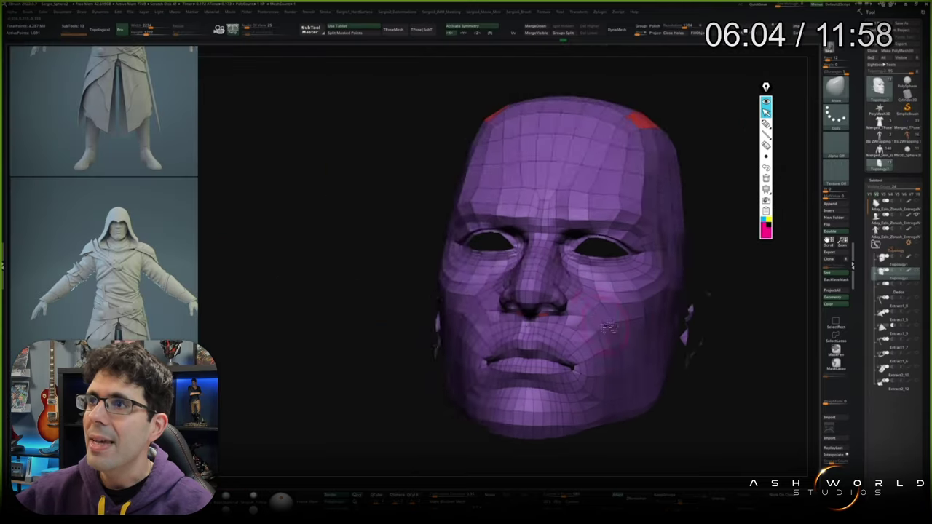
pyautogui.moveTo(608, 327); pyautogui.dragTo(571, 286, button='right')
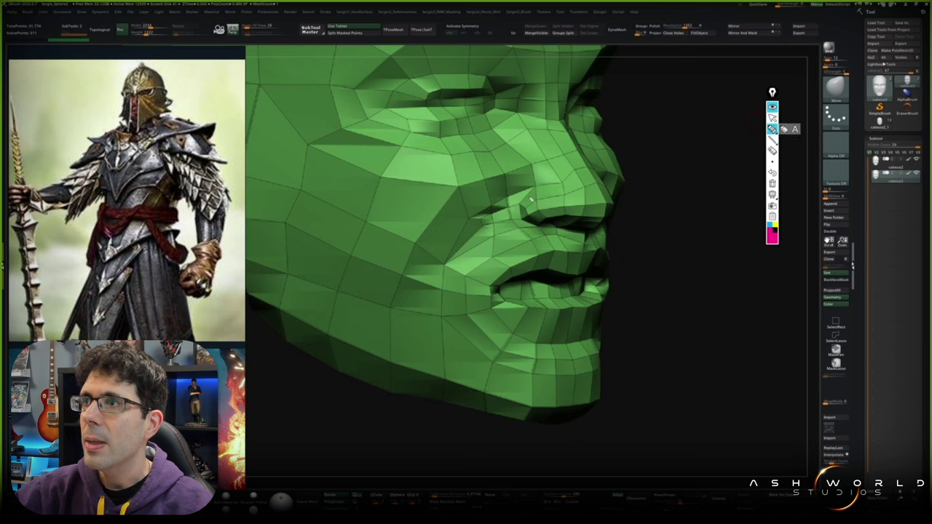
pyautogui.moveTo(532, 200); pyautogui.dragTo(460, 240)
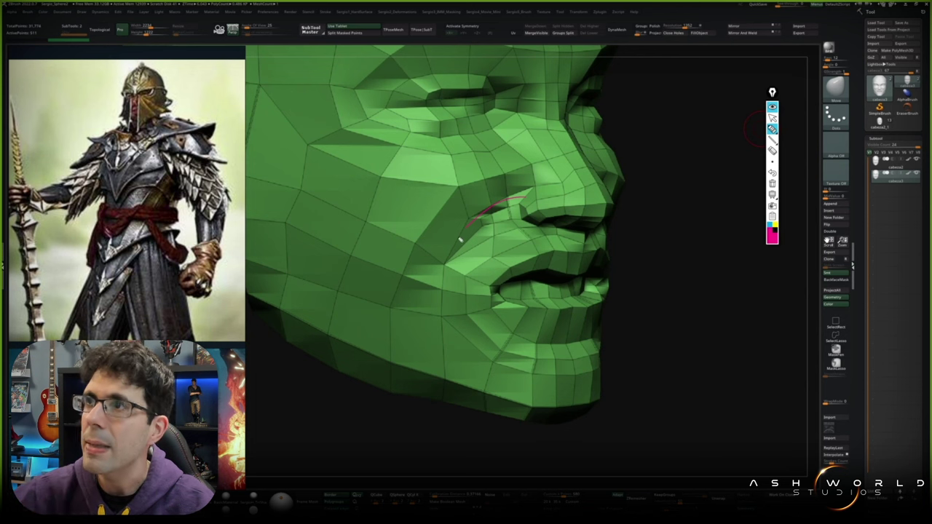
# Erase the sketched guide line and exit annotation mode, zooming to the nose and mouth.
pyautogui.click(772, 184)
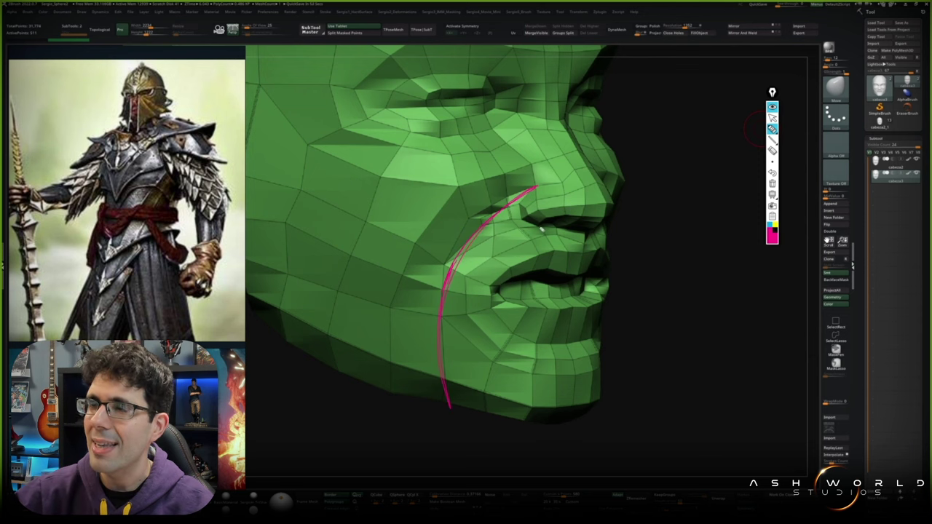
pyautogui.click(772, 118)
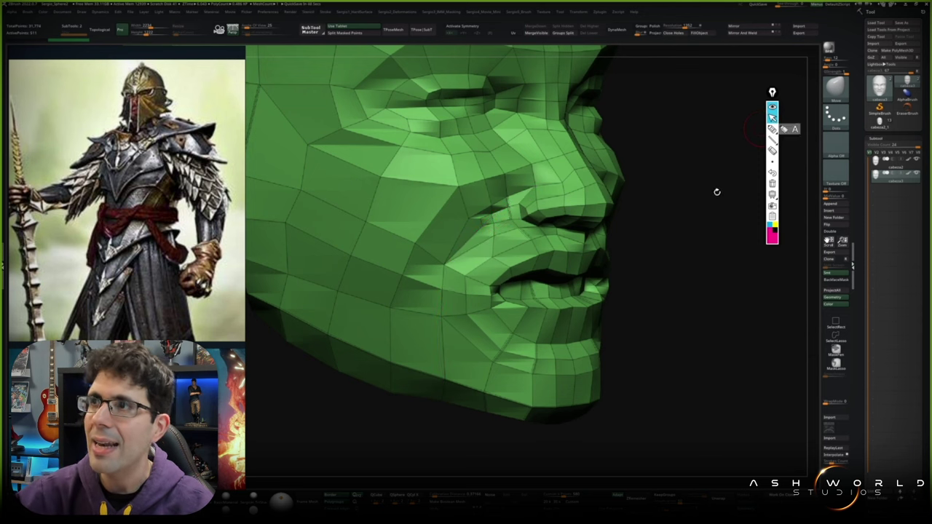
pyautogui.moveTo(716, 194); pyautogui.dragTo(572, 234)
pyautogui.moveTo(517, 227); pyautogui.dragTo(437, 246, button='right')
# Set the ZModeler polygon action to Delete over the faces beside the nose.
pyautogui.press('space')
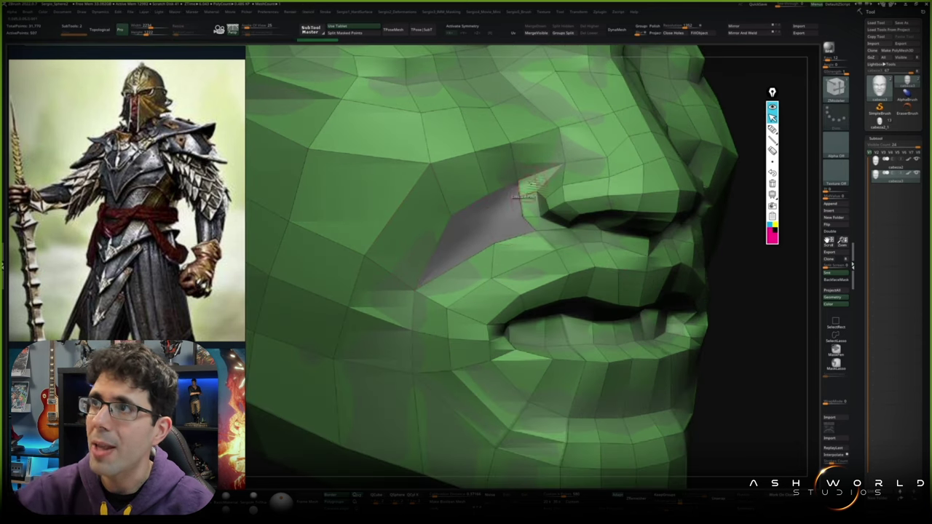
pyautogui.moveTo(539, 223); pyautogui.dragTo(511, 220, button='right')
pyautogui.press('space')
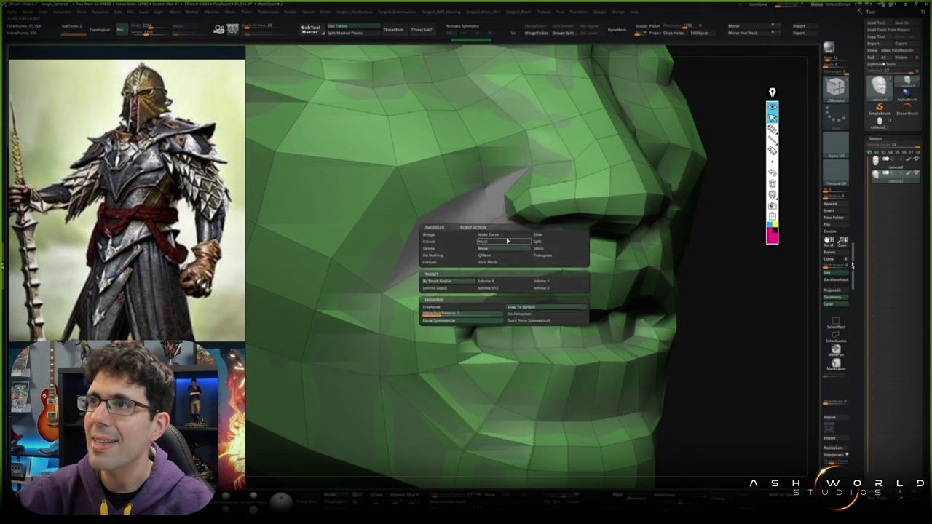
pyautogui.moveTo(510, 222); pyautogui.dragTo(509, 248, button='right')
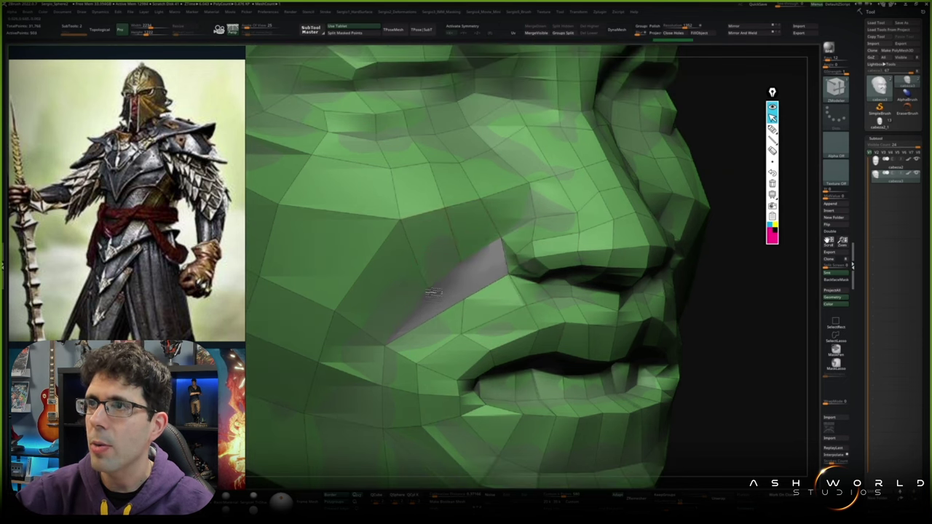
pyautogui.moveTo(460, 301)
pyautogui.mouseDown(button='right')
pyautogui.moveTo(500, 321)
pyautogui.moveTo(457, 242)
pyautogui.moveTo(491, 252)
pyautogui.mouseUp(button='right')
pyautogui.press('space')
pyautogui.moveTo(451, 287)
pyautogui.keyDown('ctrl'); pyautogui.mouseDown(button='right')
pyautogui.moveTo(454, 332)
pyautogui.moveTo(474, 276)
pyautogui.mouseUp(button='right'); pyautogui.keyUp('ctrl')
pyautogui.press('space')
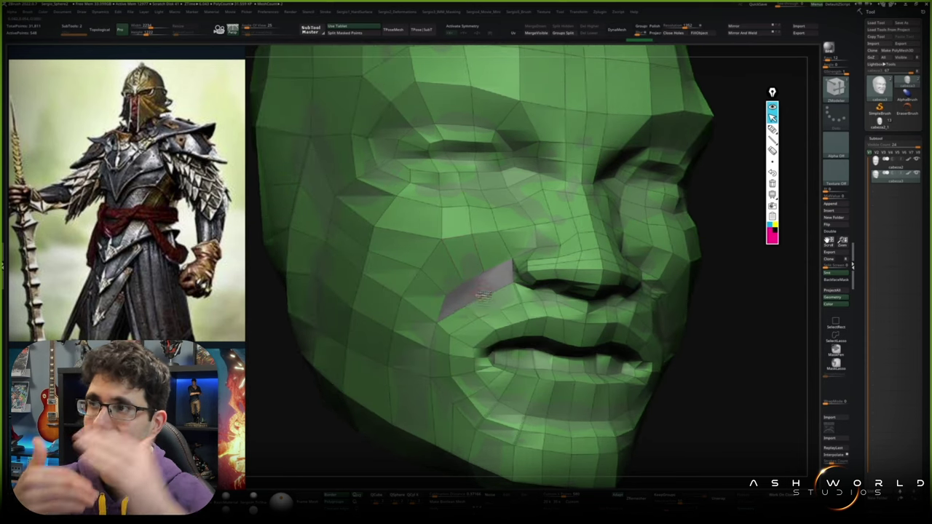
pyautogui.moveTo(503, 290)
pyautogui.mouseDown(button='right')
pyautogui.moveTo(510, 297)
pyautogui.moveTo(503, 288)
pyautogui.moveTo(514, 273)
pyautogui.moveTo(637, 240)
pyautogui.mouseUp(button='right')
pyautogui.press('space')
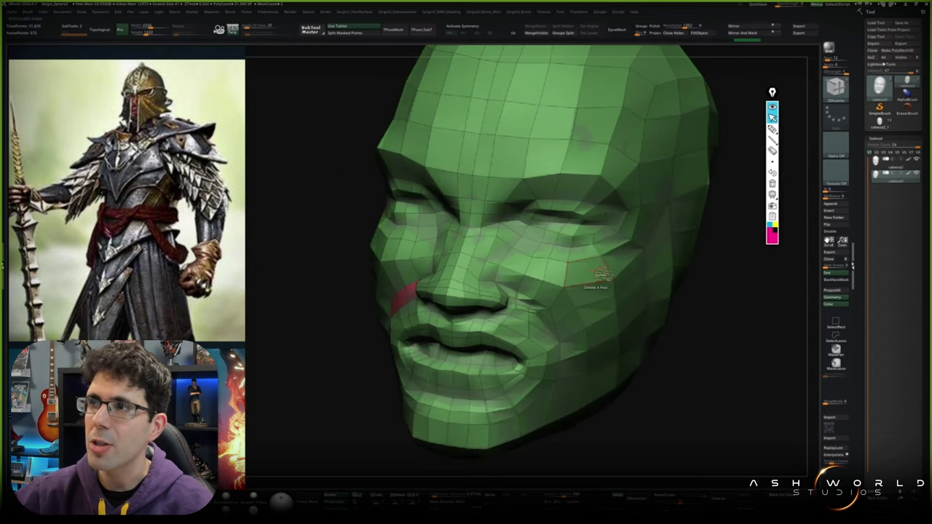
# Set the ZModeler edge action to Extrude from a tilted side view.
pyautogui.moveTo(603, 276); pyautogui.dragTo(553, 279, button='right')
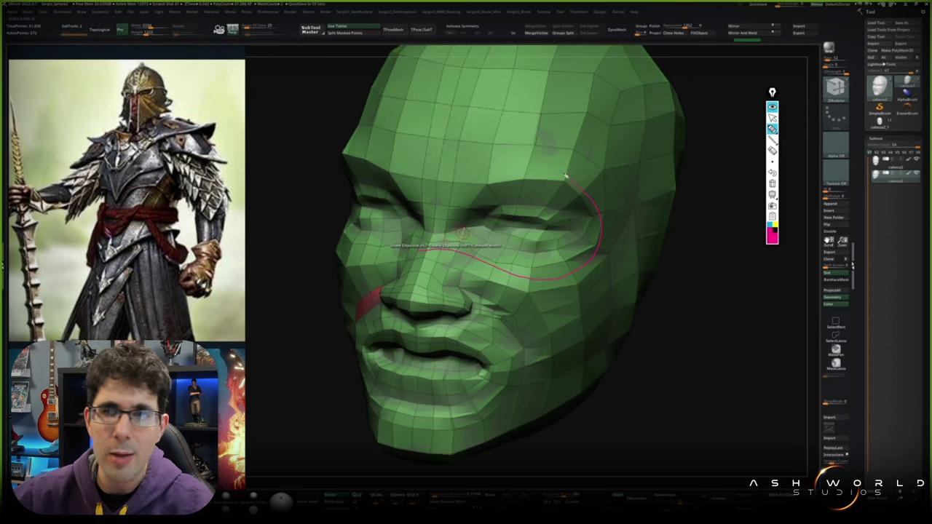
pyautogui.moveTo(462, 233); pyautogui.dragTo(503, 270, button='right')
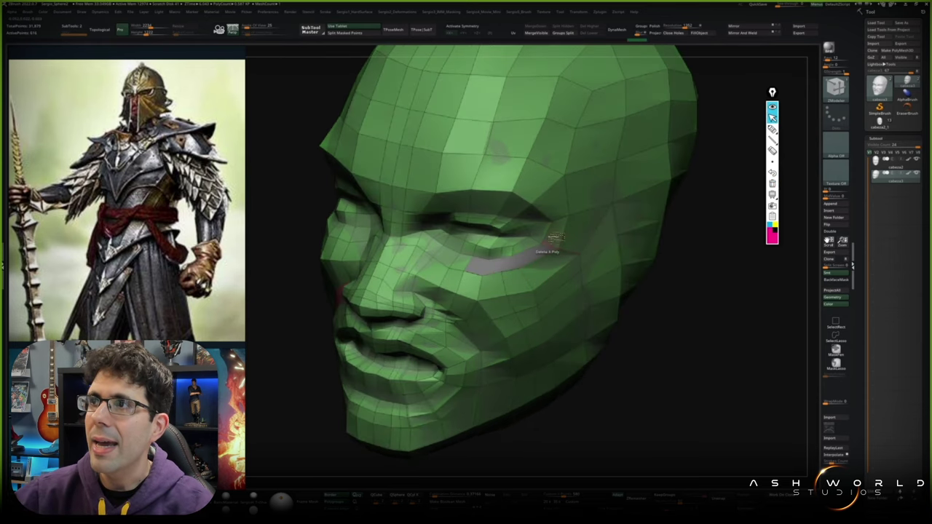
pyautogui.press('space')
pyautogui.click(554, 200)
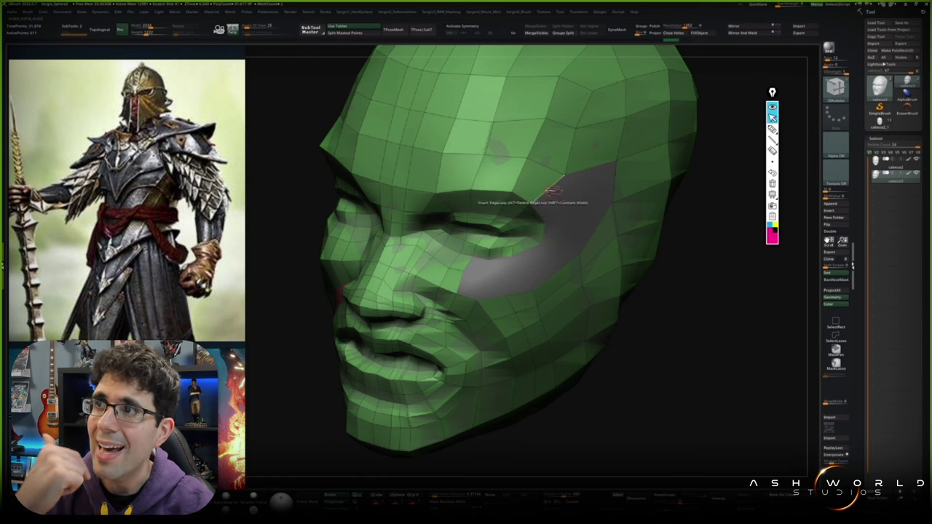
# Switch to a standard sculpting brush and inspect the cheek loop from both sides.
pyautogui.moveTo(566, 207); pyautogui.dragTo(598, 200, button='right')
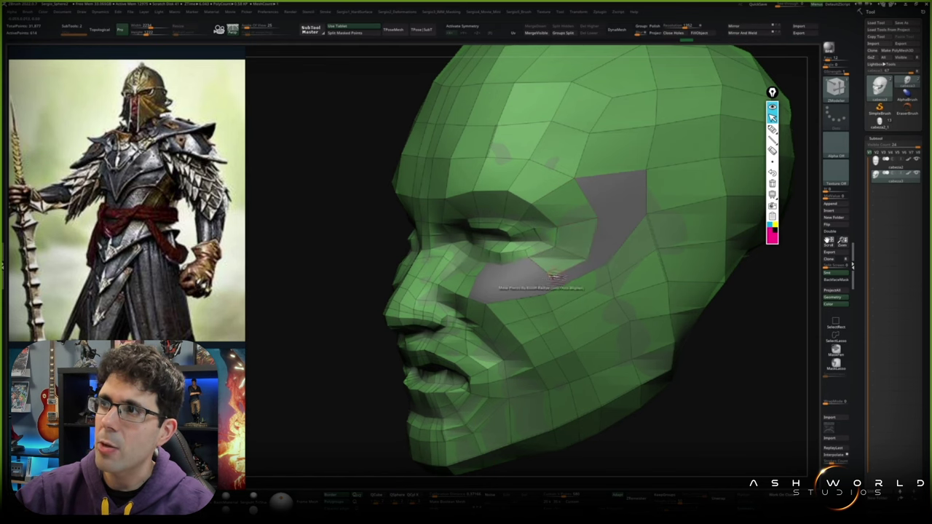
pyautogui.moveTo(555, 276); pyautogui.dragTo(534, 280, button='right')
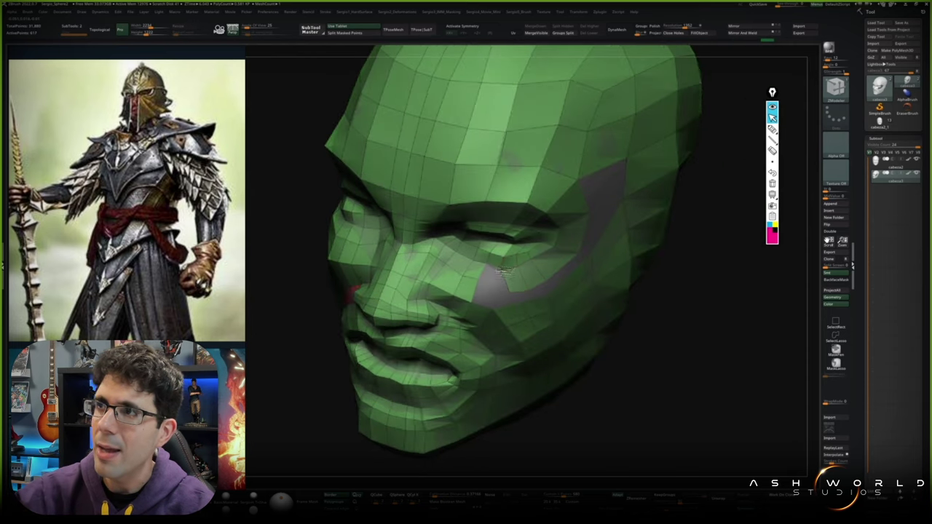
pyautogui.press('shift')
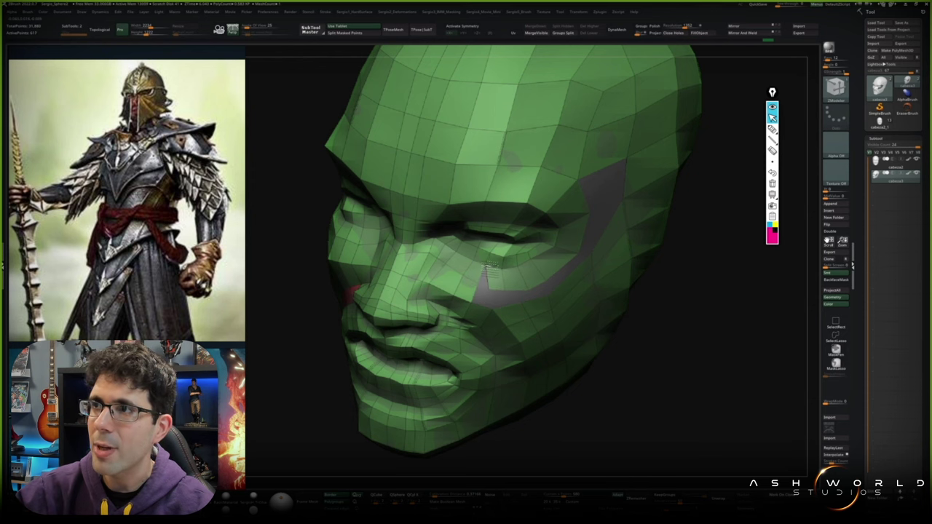
pyautogui.moveTo(490, 286); pyautogui.dragTo(546, 275, button='right')
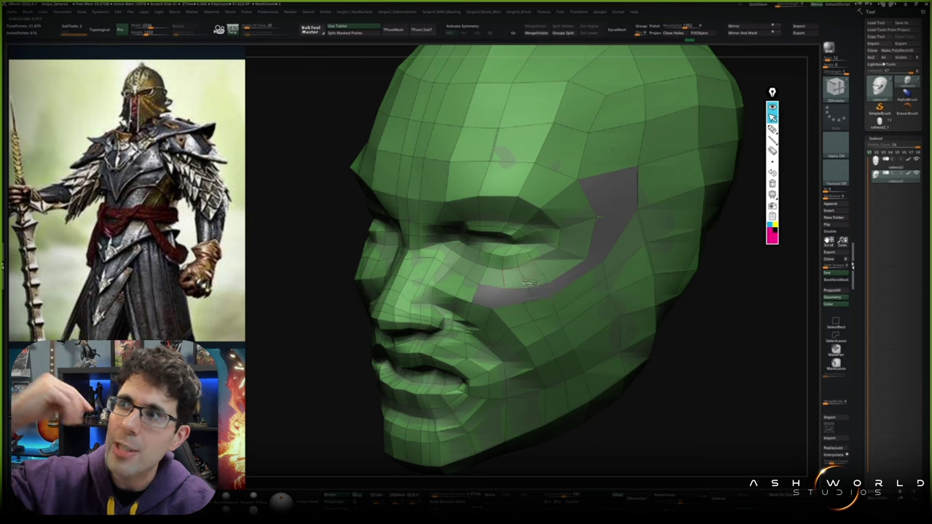
pyautogui.moveTo(546, 275)
pyautogui.mouseDown(button='right')
pyautogui.moveTo(510, 241)
pyautogui.moveTo(570, 249)
pyautogui.moveTo(604, 214)
pyautogui.moveTo(587, 260)
pyautogui.mouseUp(button='right')
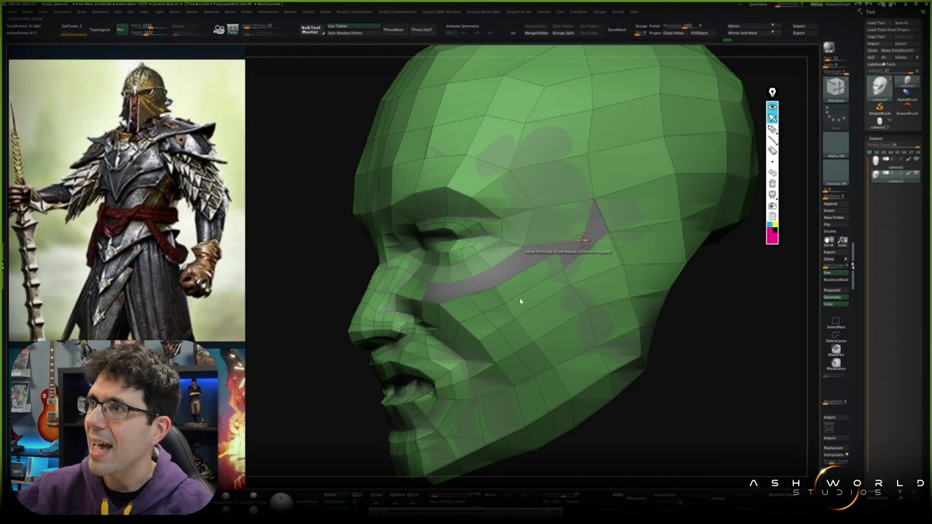
# Set the ZModeler edge action to Insert EdgeLoop.
pyautogui.moveTo(520, 301)
pyautogui.mouseDown(button='right')
pyautogui.moveTo(537, 266)
pyautogui.moveTo(527, 300)
pyautogui.mouseUp(button='right')
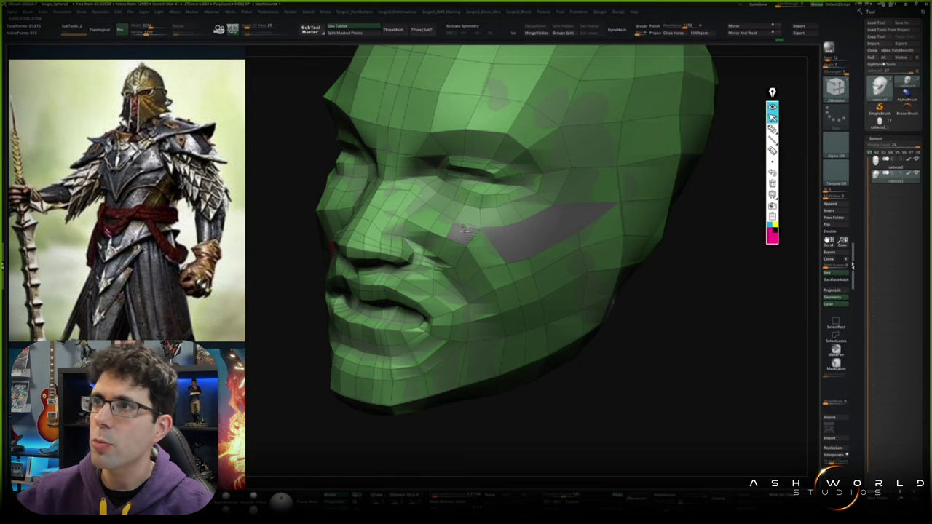
pyautogui.moveTo(466, 222)
pyautogui.mouseDown(button='right')
pyautogui.moveTo(512, 294)
pyautogui.moveTo(506, 304)
pyautogui.mouseUp(button='right')
pyautogui.press('space')
pyautogui.click(496, 316)
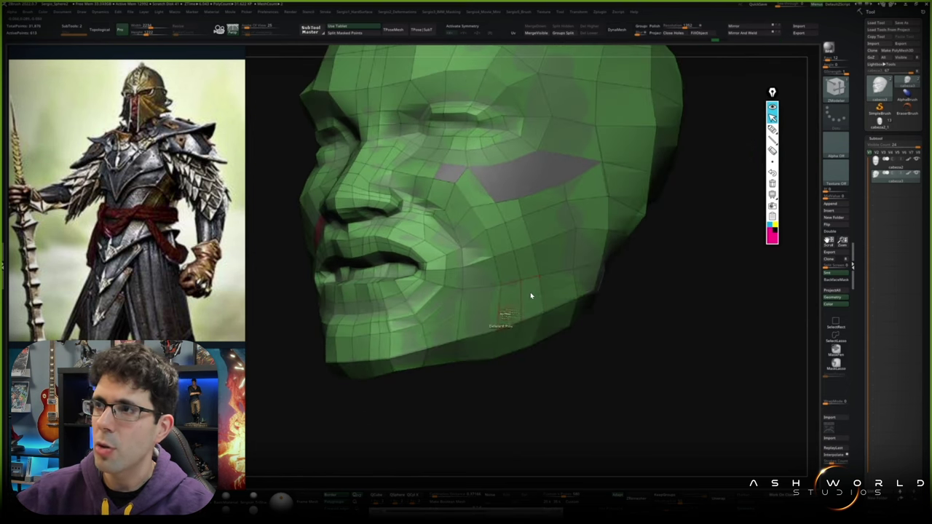
# Assign a red PolyGroup to the cheek faces beside the hole, mirrored by symmetry.
pyautogui.moveTo(531, 292); pyautogui.dragTo(468, 318, button='right')
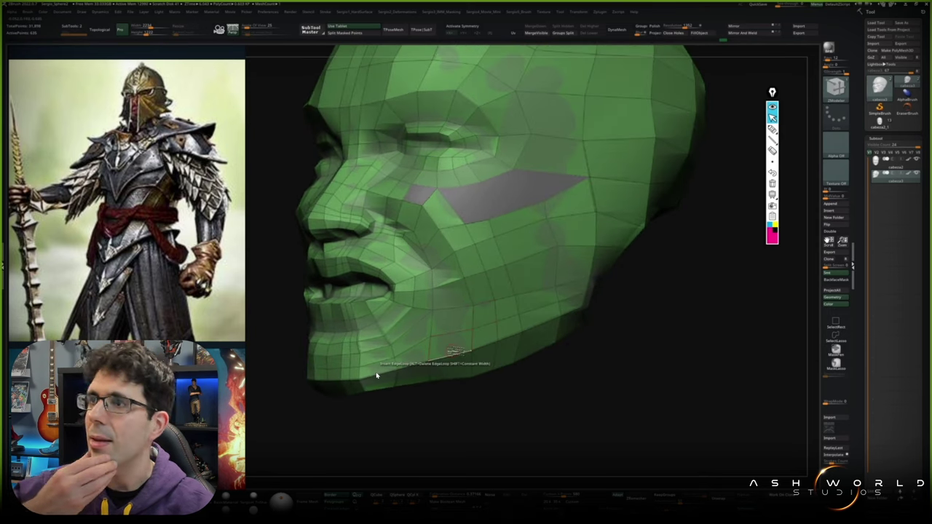
pyautogui.moveTo(455, 351); pyautogui.dragTo(298, 238, button='right')
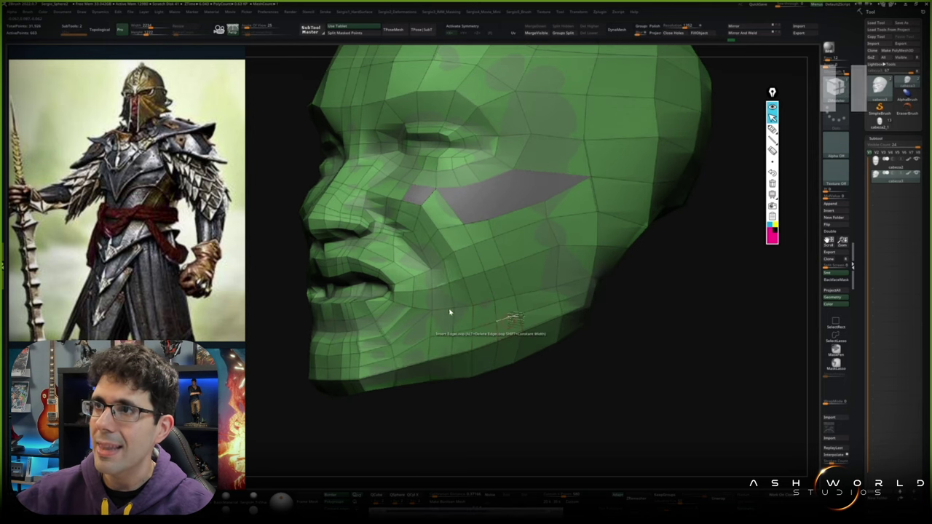
pyautogui.moveTo(437, 371)
pyautogui.mouseDown(button='right')
pyautogui.moveTo(451, 272)
pyautogui.moveTo(473, 303)
pyautogui.mouseUp(button='right')
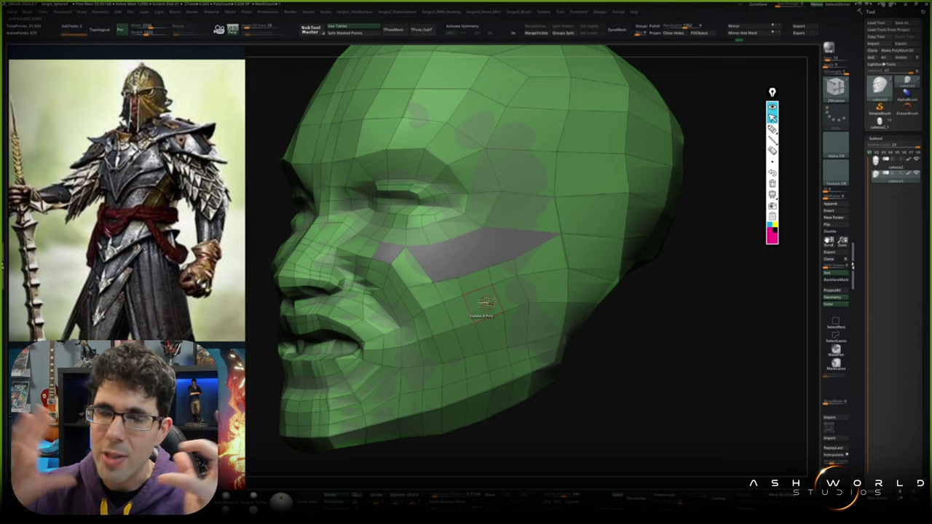
pyautogui.press('space')
pyautogui.click(446, 283)
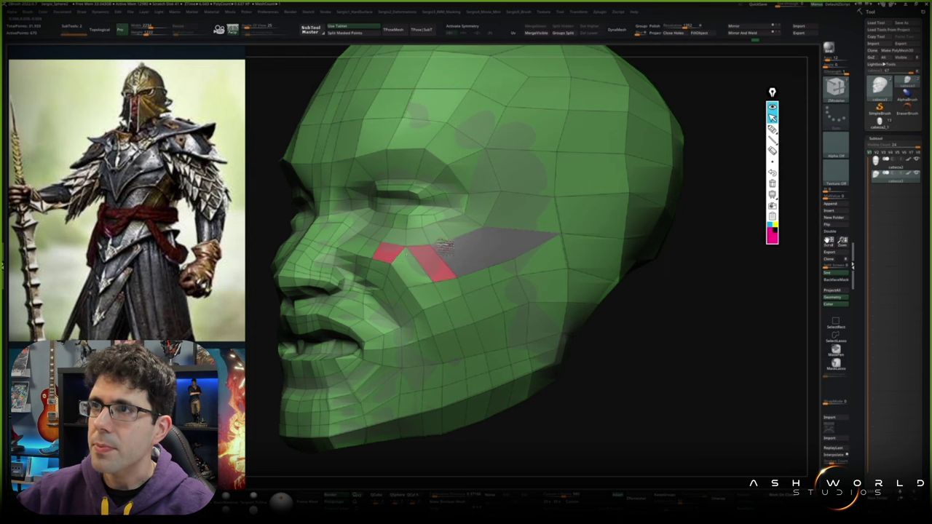
pyautogui.press('space')
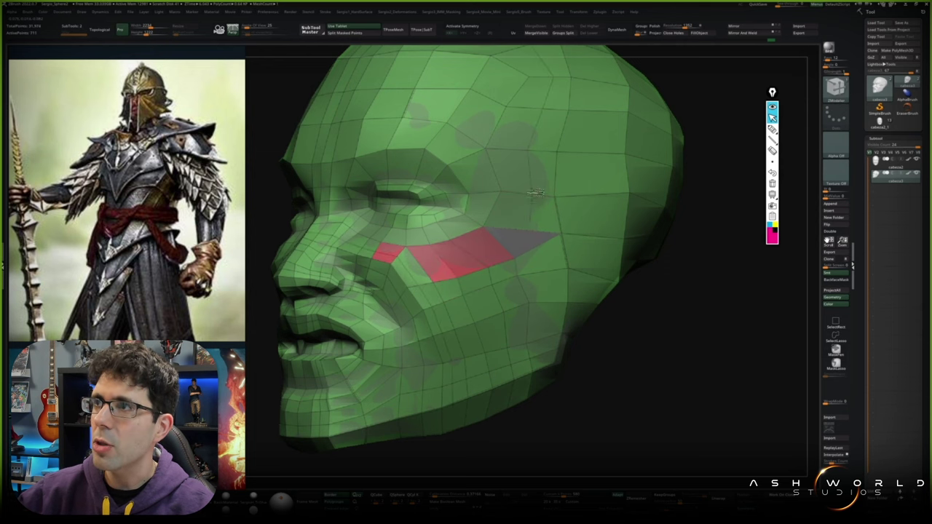
pyautogui.moveTo(531, 212); pyautogui.dragTo(474, 263, button='right')
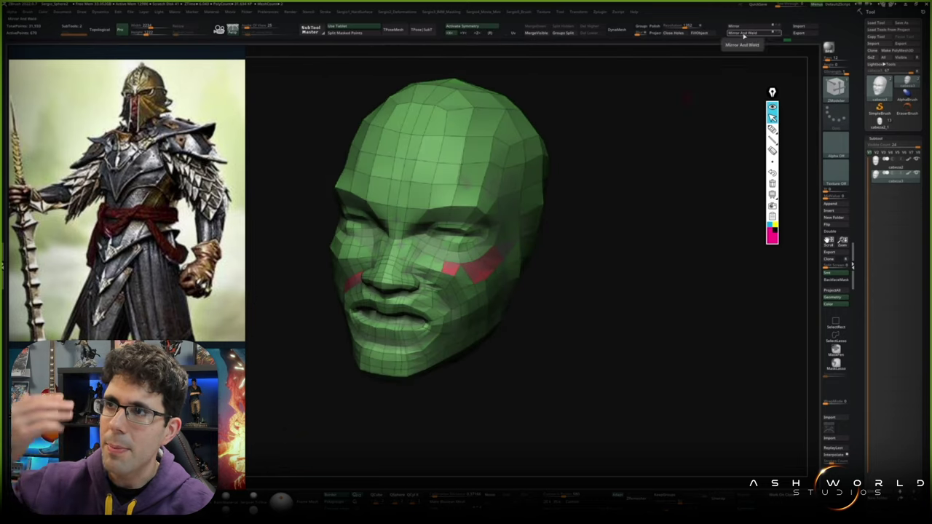
# Choose the Edge Bridge action to fill the grey cheek opening.
pyautogui.moveTo(604, 250)
pyautogui.mouseDown(button='right')
pyautogui.moveTo(515, 253)
pyautogui.moveTo(522, 262)
pyautogui.mouseUp(button='right')
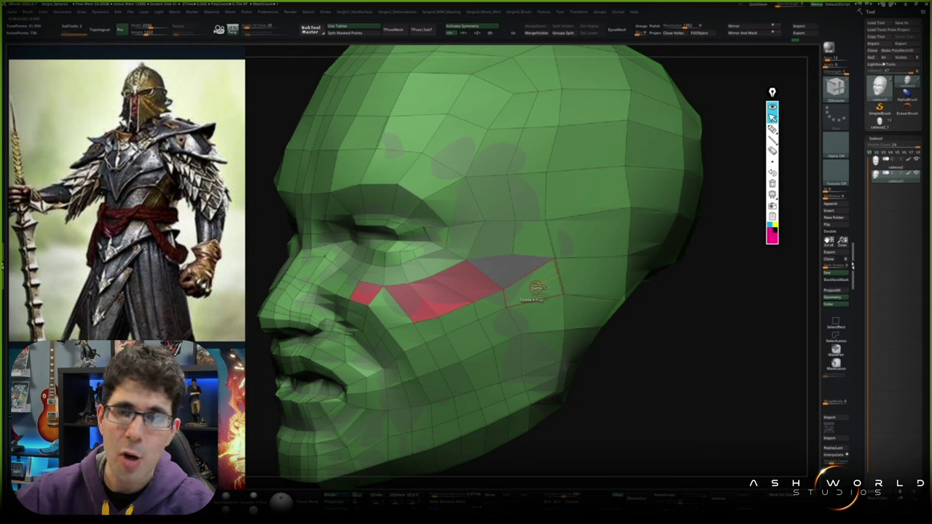
pyautogui.moveTo(536, 289); pyautogui.dragTo(450, 271, button='right')
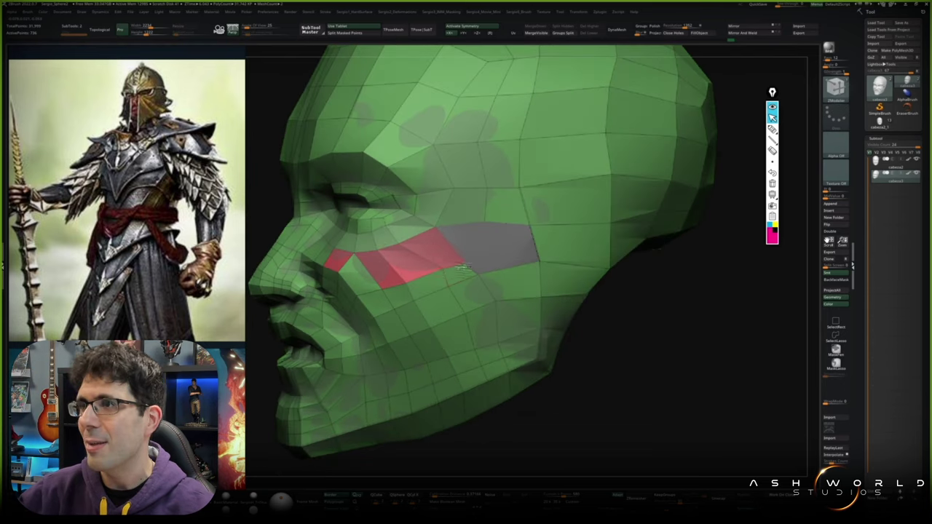
pyautogui.press('shift')
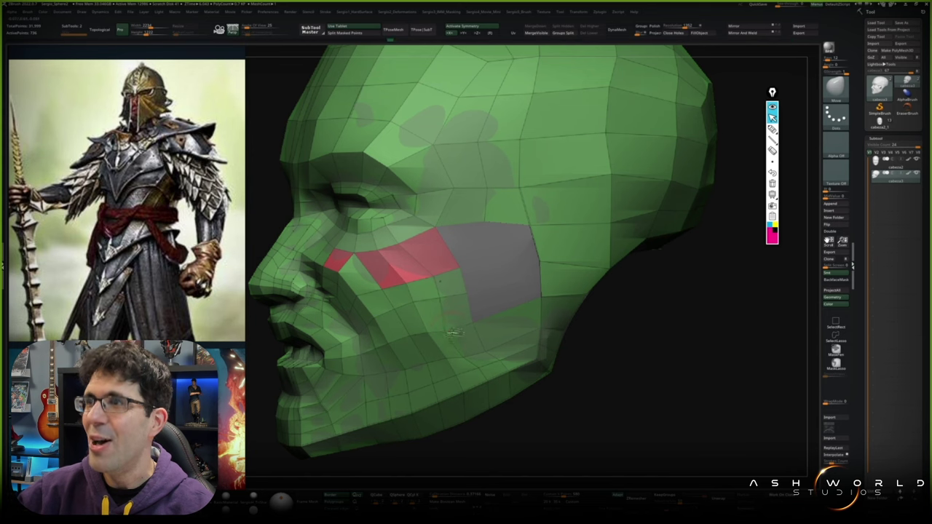
pyautogui.moveTo(545, 320); pyautogui.dragTo(590, 297, button='right')
pyautogui.moveTo(567, 259); pyautogui.dragTo(540, 274, button='right')
pyautogui.moveTo(466, 268)
pyautogui.mouseDown(button='right')
pyautogui.moveTo(504, 290)
pyautogui.moveTo(466, 291)
pyautogui.moveTo(435, 307)
pyautogui.mouseUp(button='right')
pyautogui.press('space')
pyautogui.press('space')
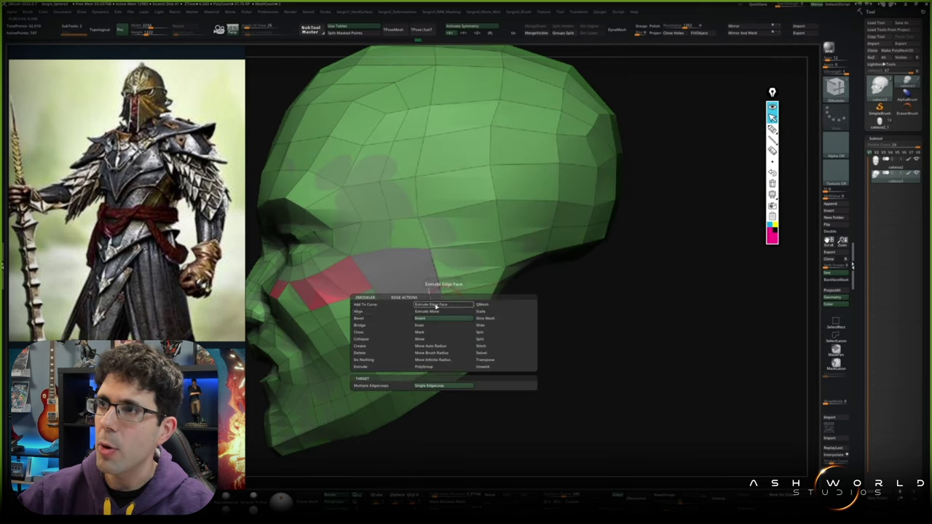
pyautogui.click(364, 324)
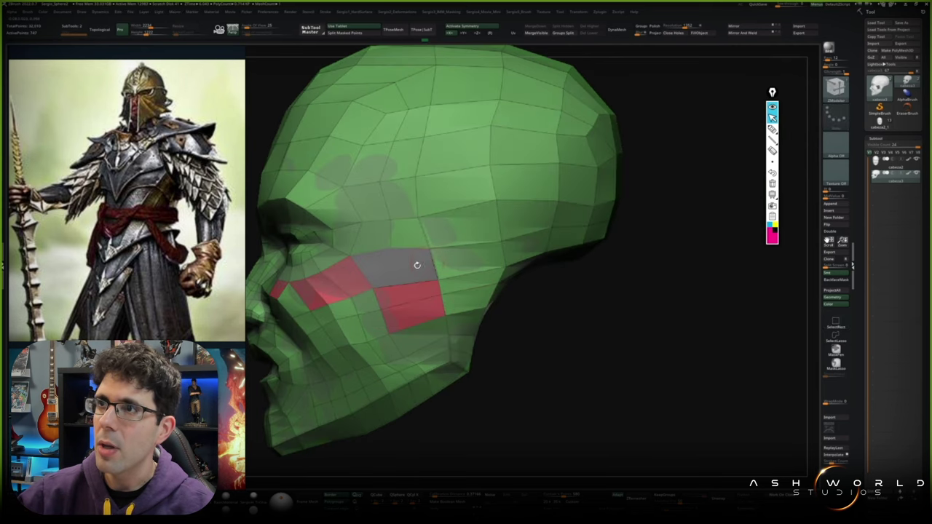
# Bridge the cheek opening and check the new faces from frontal and three-quarter views.
pyautogui.moveTo(436, 314)
pyautogui.mouseDown(button='right')
pyautogui.moveTo(412, 301)
pyautogui.moveTo(452, 304)
pyautogui.moveTo(400, 241)
pyautogui.moveTo(430, 279)
pyautogui.mouseUp(button='right')
pyautogui.press('space')
pyautogui.press('space')
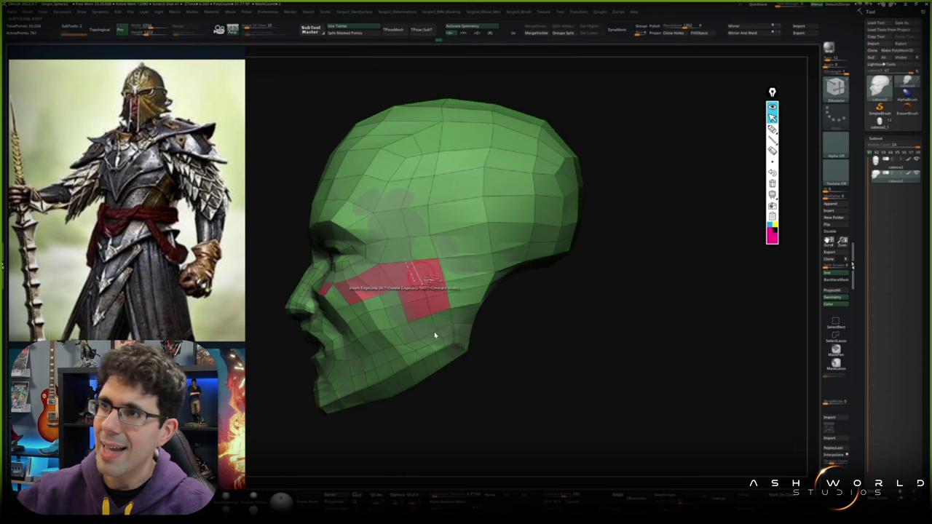
pyautogui.moveTo(429, 279); pyautogui.dragTo(432, 343, button='right')
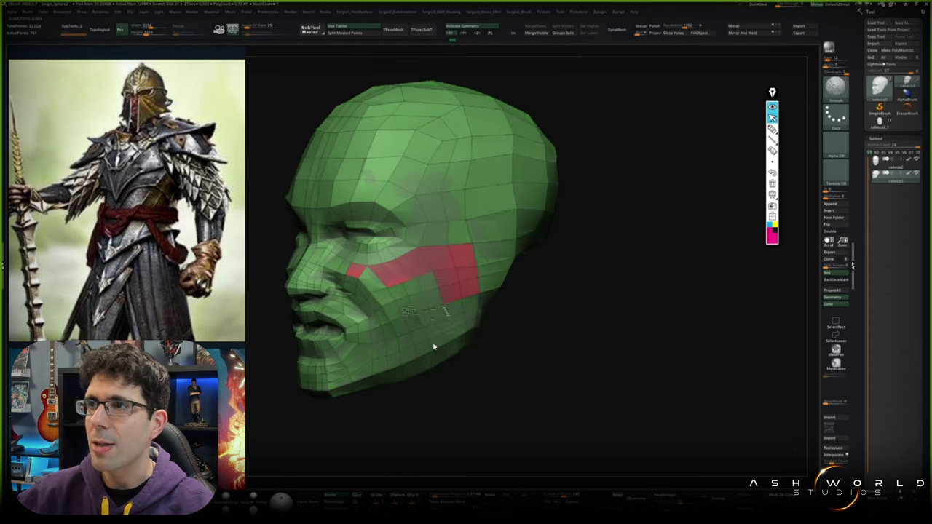
pyautogui.moveTo(435, 189); pyautogui.dragTo(433, 350, button='right')
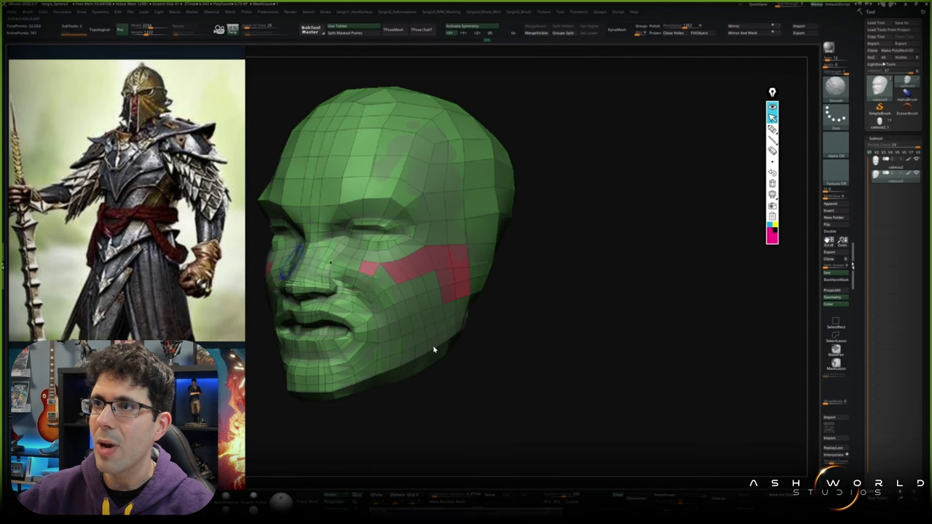
pyautogui.moveTo(370, 306); pyautogui.dragTo(391, 271, button='right')
pyautogui.moveTo(439, 331); pyautogui.dragTo(426, 300, button='right')
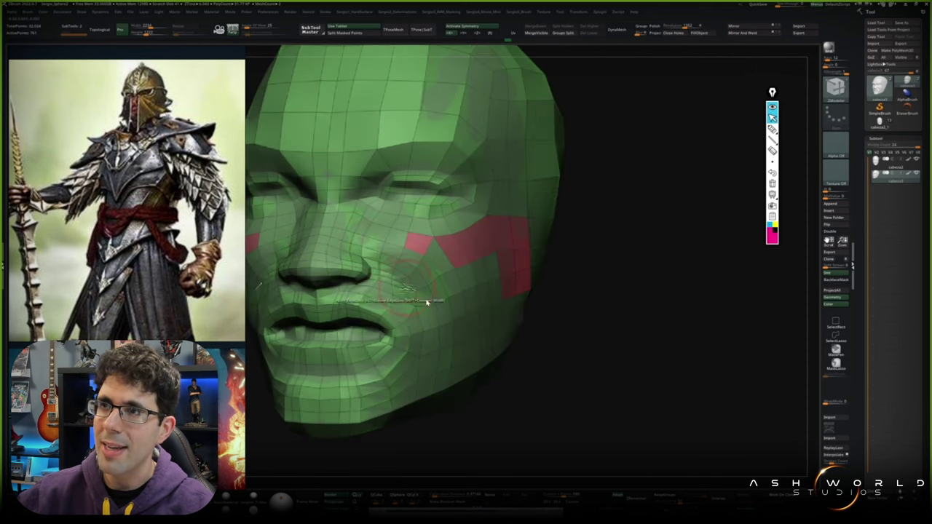
pyautogui.moveTo(495, 251)
pyautogui.mouseDown(button='right')
pyautogui.moveTo(492, 276)
pyautogui.moveTo(505, 264)
pyautogui.moveTo(470, 286)
pyautogui.moveTo(494, 250)
pyautogui.mouseUp(button='right')
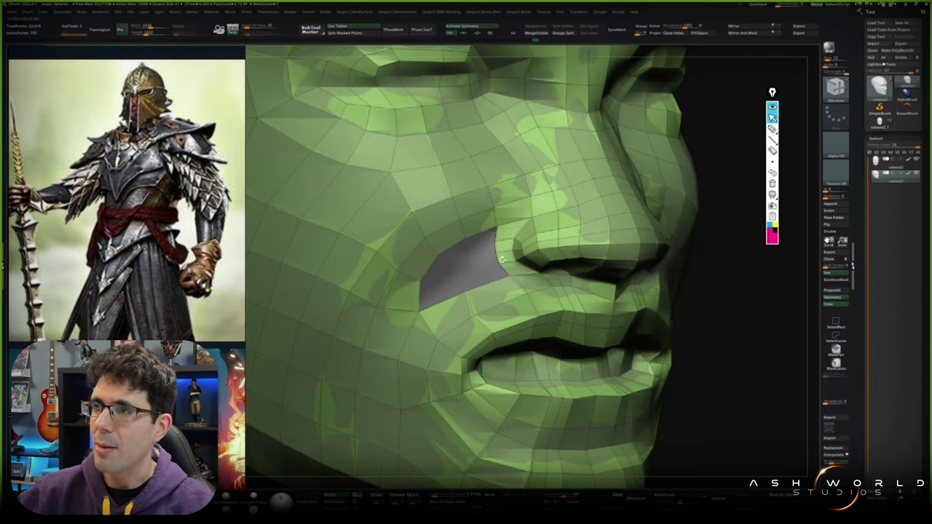
# Apply an edge action to start closing the gap beside the nose.
pyautogui.moveTo(502, 258); pyautogui.dragTo(442, 259, button='right')
pyautogui.press('space')
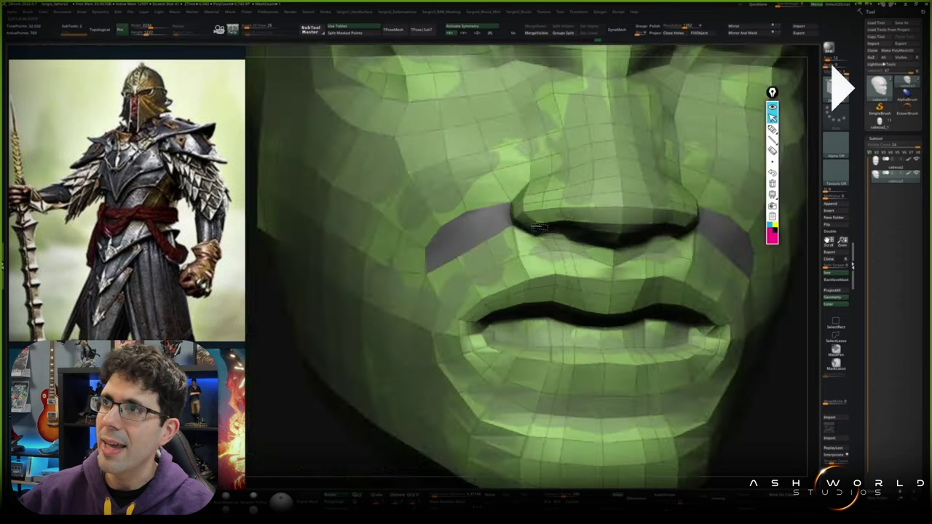
pyautogui.moveTo(540, 228); pyautogui.dragTo(502, 218, button='right')
pyautogui.press('space')
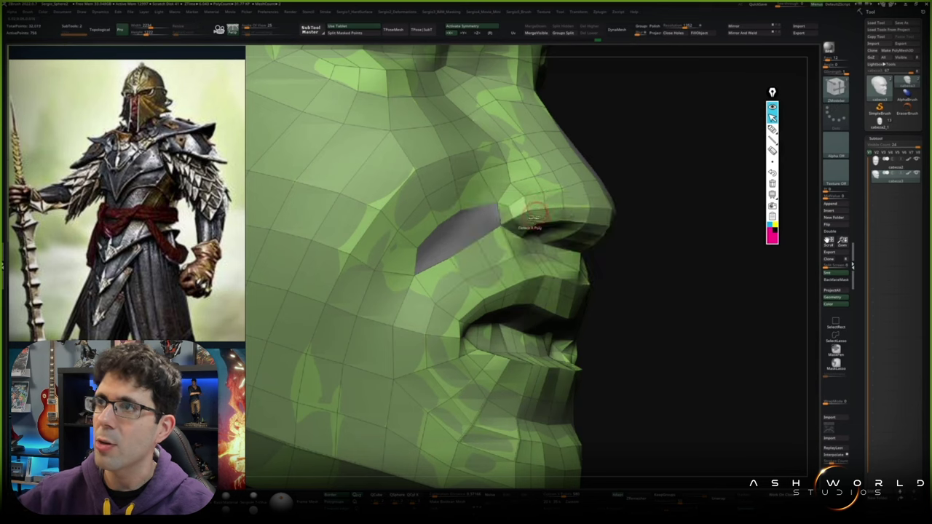
pyautogui.press('space')
pyautogui.click(486, 222)
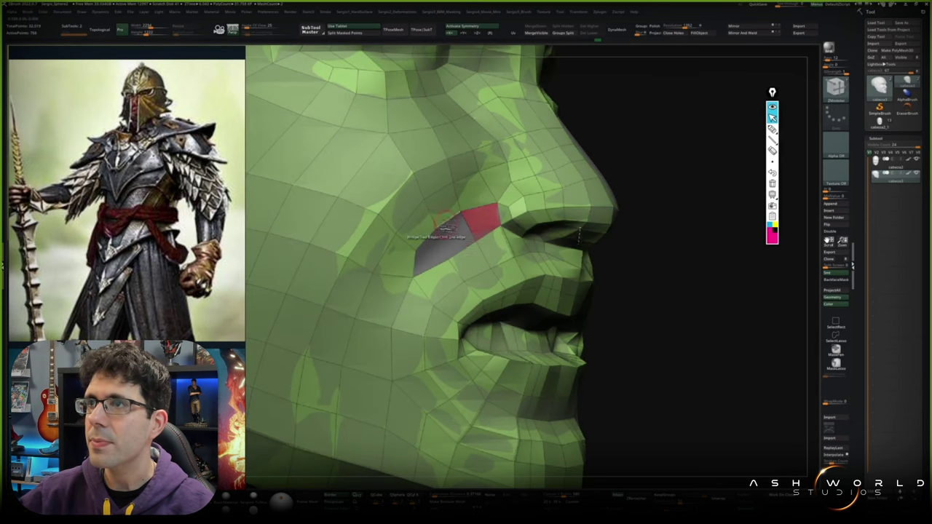
# Switch the display to the magenta head subtool.
pyautogui.moveTo(437, 288); pyautogui.dragTo(426, 278, button='right')
pyautogui.moveTo(398, 326)
pyautogui.mouseDown(button='right')
pyautogui.moveTo(432, 330)
pyautogui.moveTo(427, 270)
pyautogui.mouseUp(button='right')
pyautogui.hotkey('shift', 'f')
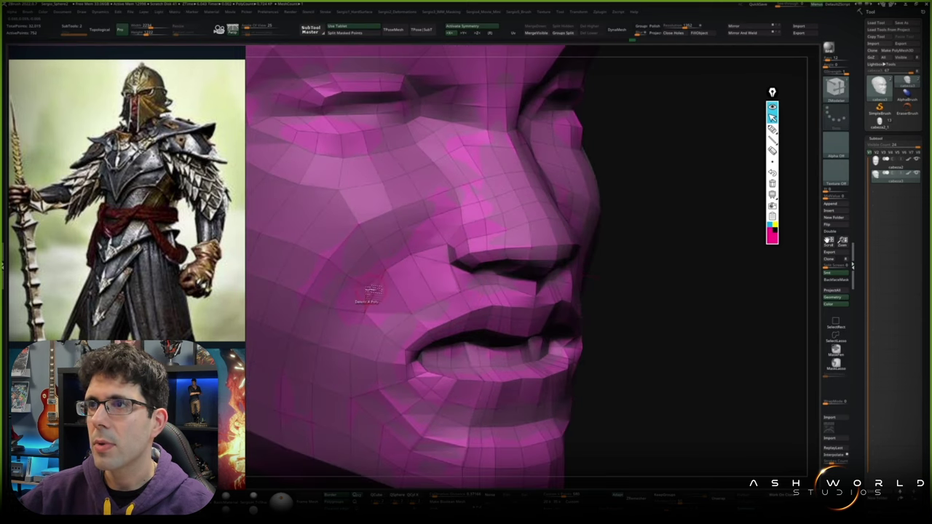
# Insert an edge loop near the mouth and fill the triangular hole with a polygon.
pyautogui.moveTo(419, 313); pyautogui.dragTo(422, 293, button='right')
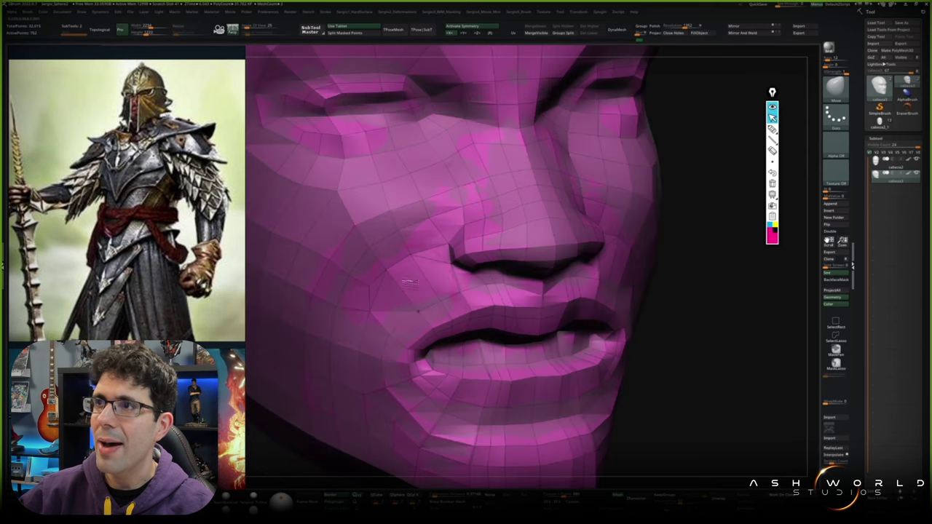
pyautogui.moveTo(391, 306)
pyautogui.mouseDown(button='right')
pyautogui.moveTo(478, 255)
pyautogui.moveTo(510, 170)
pyautogui.mouseUp(button='right')
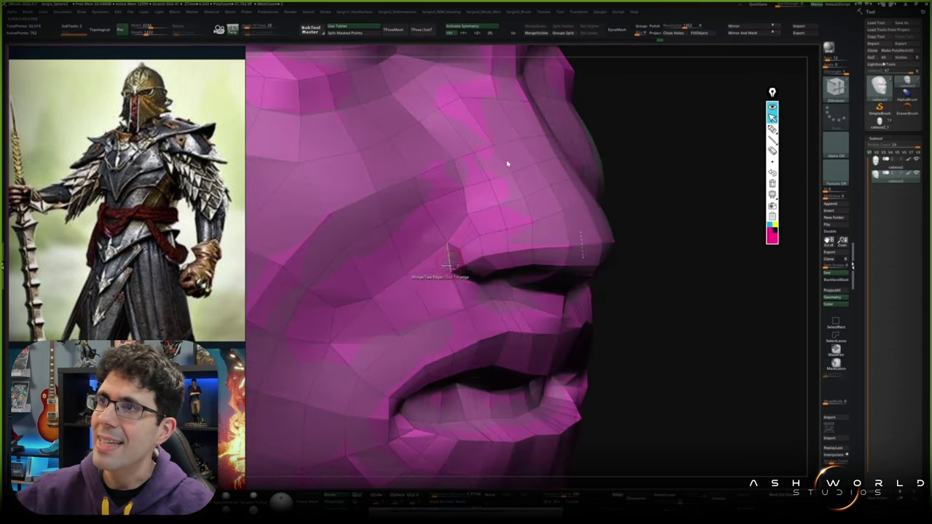
pyautogui.moveTo(436, 233)
pyautogui.mouseDown(button='right')
pyautogui.moveTo(260, 426)
pyautogui.moveTo(366, 350)
pyautogui.mouseUp(button='right')
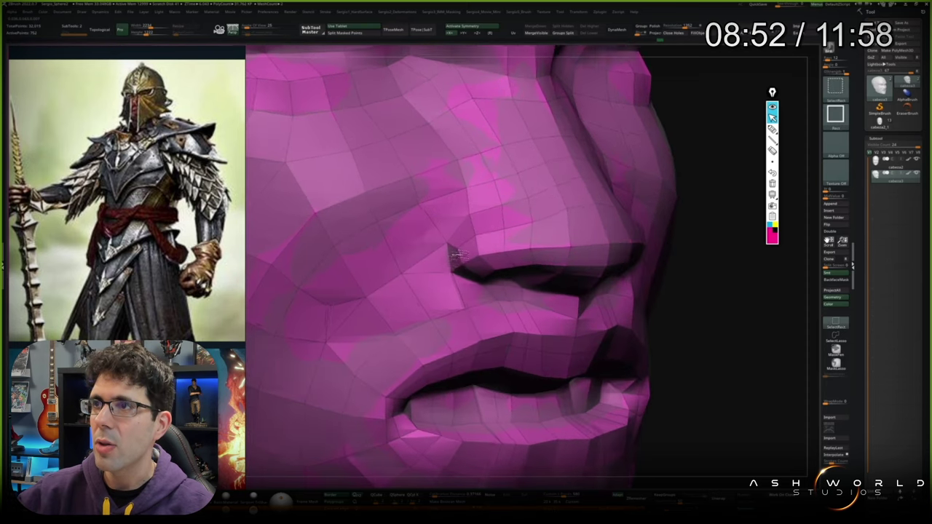
pyautogui.moveTo(402, 318); pyautogui.dragTo(472, 252, button='right')
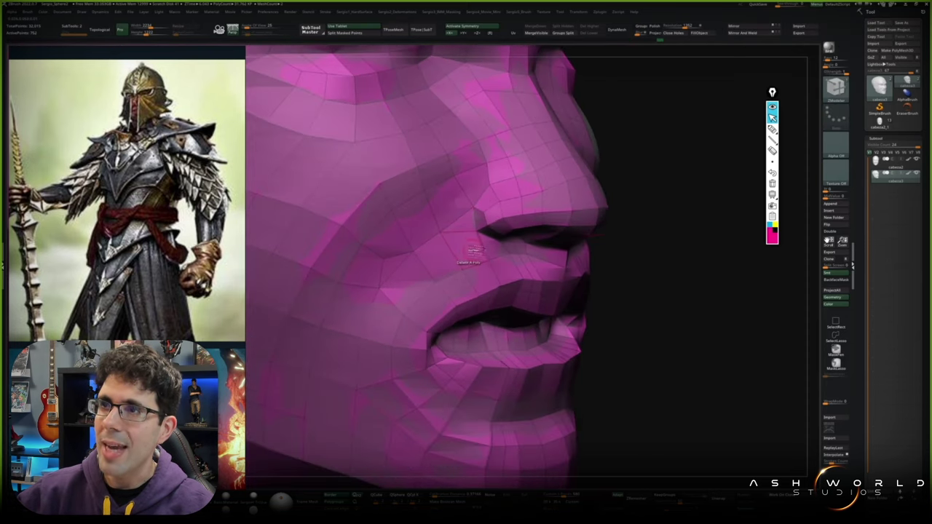
pyautogui.moveTo(457, 333); pyautogui.dragTo(459, 295, button='right')
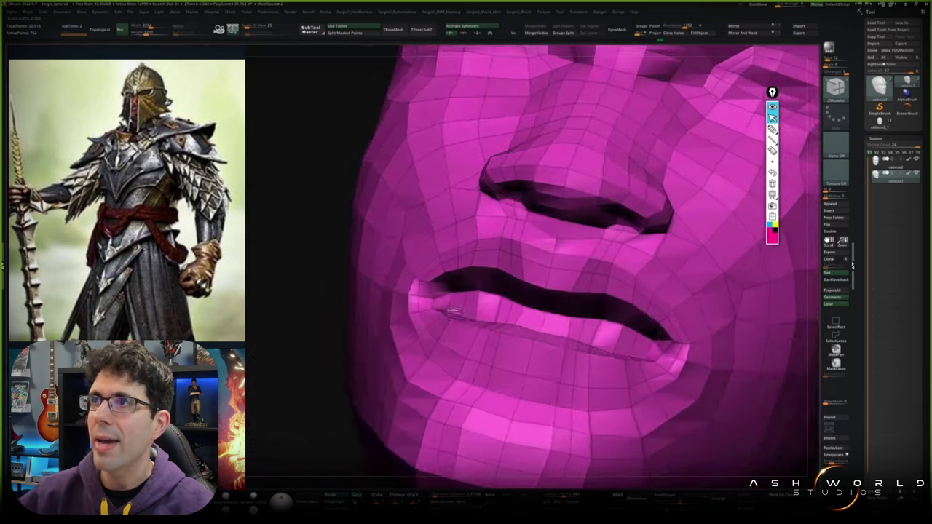
pyautogui.moveTo(459, 295); pyautogui.dragTo(466, 315, button='right')
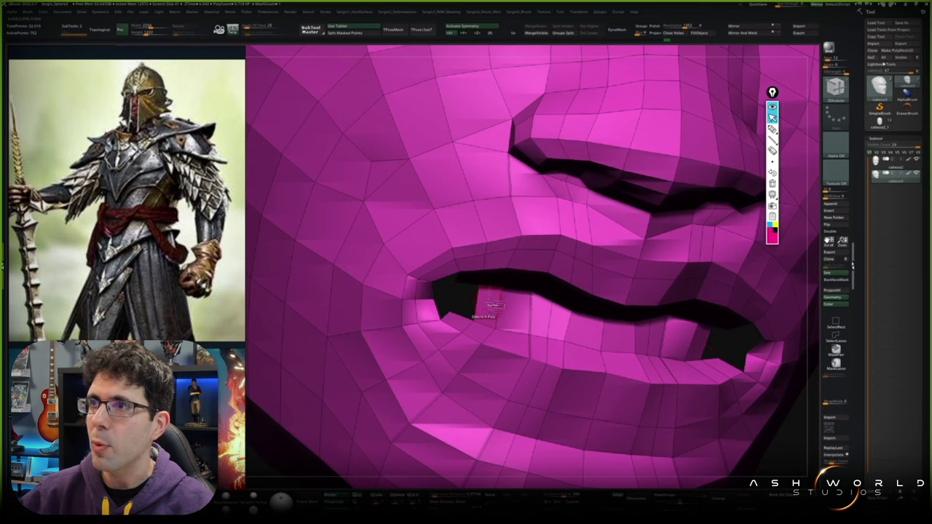
pyautogui.moveTo(508, 308); pyautogui.dragTo(460, 277, button='right')
pyautogui.press('space')
pyautogui.click(458, 272)
pyautogui.click(428, 218)
# Enlarge the gap polygon beside the nostril and bridge two edges across it.
pyautogui.moveTo(447, 272); pyautogui.dragTo(507, 213, button='right')
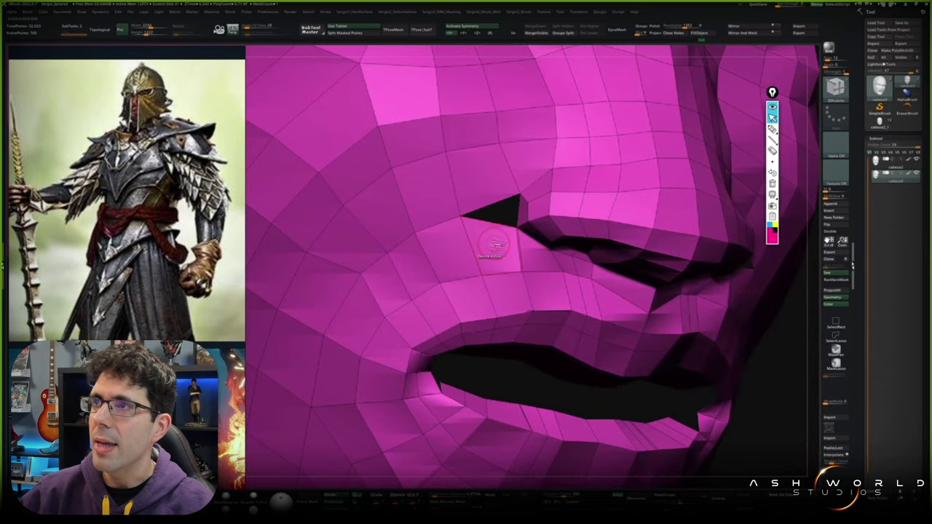
pyautogui.moveTo(495, 245)
pyautogui.mouseDown(button='right')
pyautogui.moveTo(470, 245)
pyautogui.moveTo(495, 281)
pyautogui.moveTo(470, 277)
pyautogui.mouseUp(button='right')
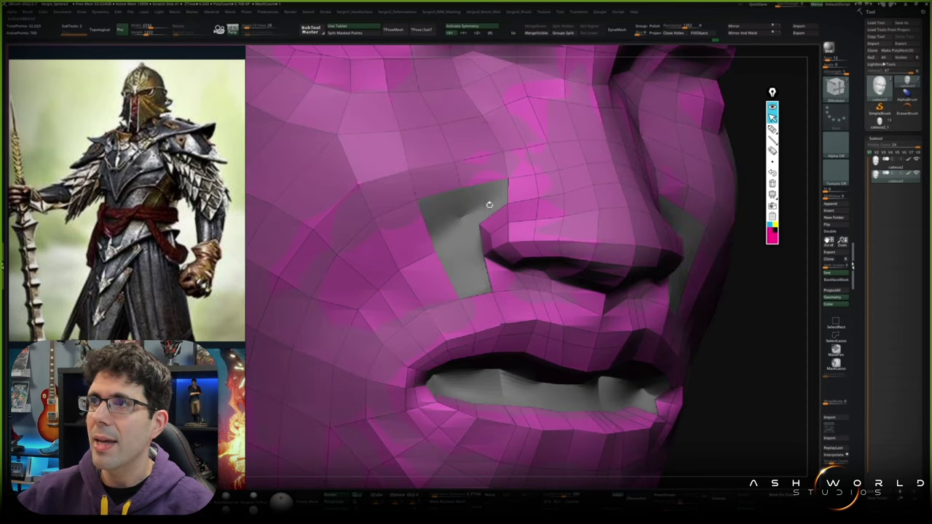
pyautogui.press('space')
pyautogui.click(468, 213)
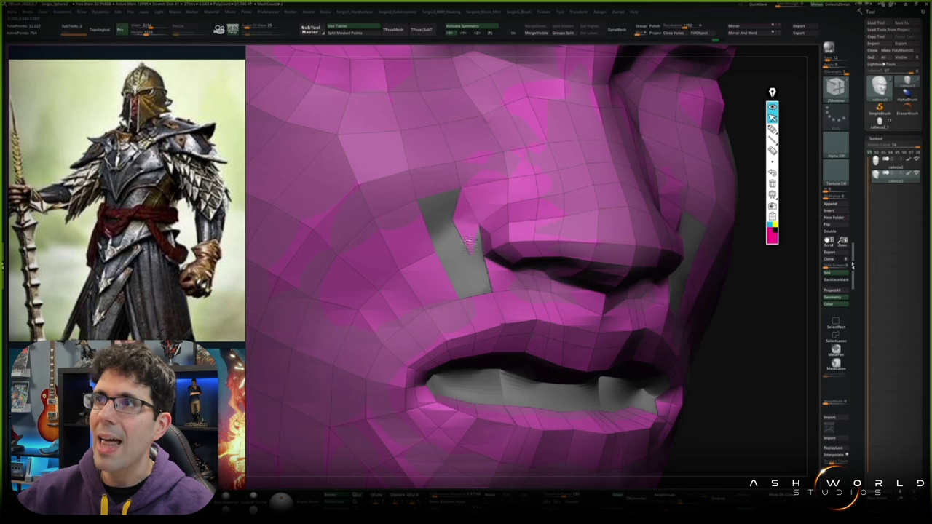
pyautogui.press('space')
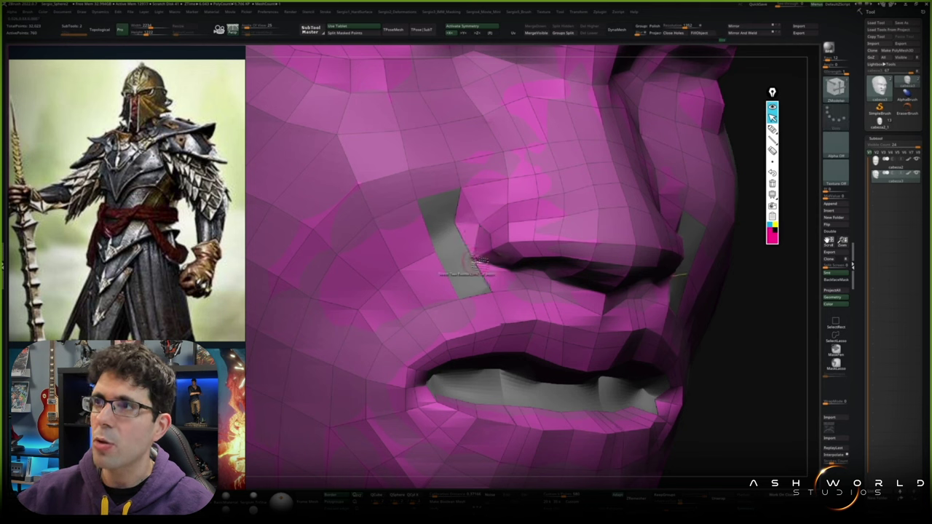
pyautogui.moveTo(460, 251); pyautogui.dragTo(463, 246, button='right')
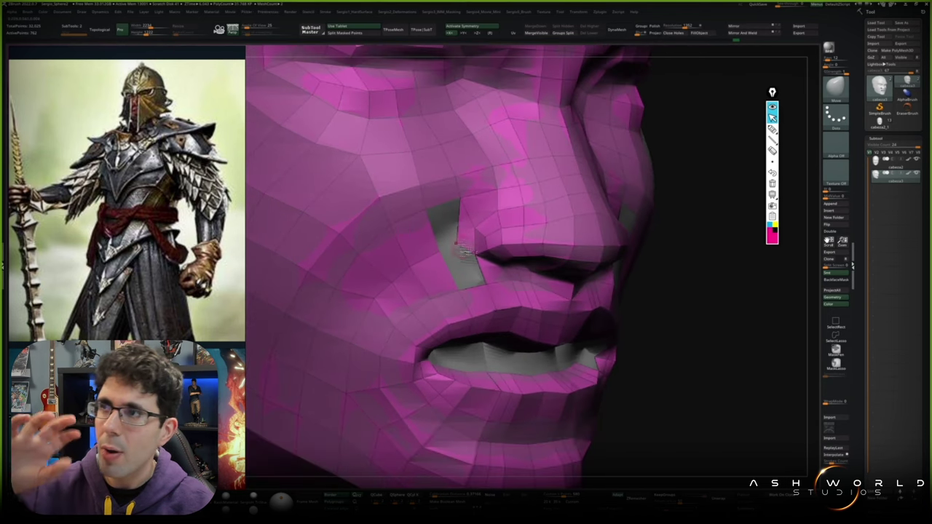
pyautogui.press('space')
pyautogui.click(390, 256)
pyautogui.moveTo(466, 285)
pyautogui.mouseDown(button='right')
pyautogui.moveTo(472, 297)
pyautogui.moveTo(517, 240)
pyautogui.moveTo(575, 190)
pyautogui.mouseUp(button='right')
pyautogui.press('space')
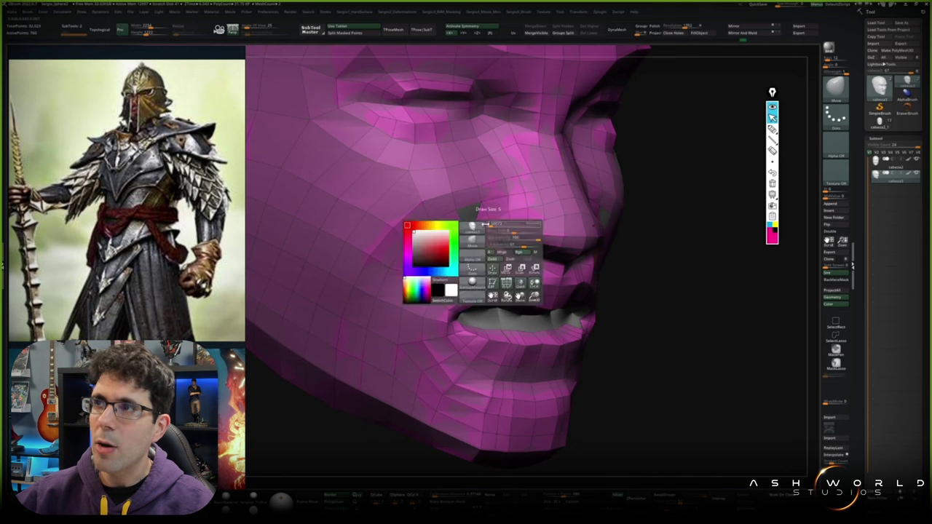
# Extrude edges to close the gaps beside both nostrils, then zoom out to check.
pyautogui.press('space')
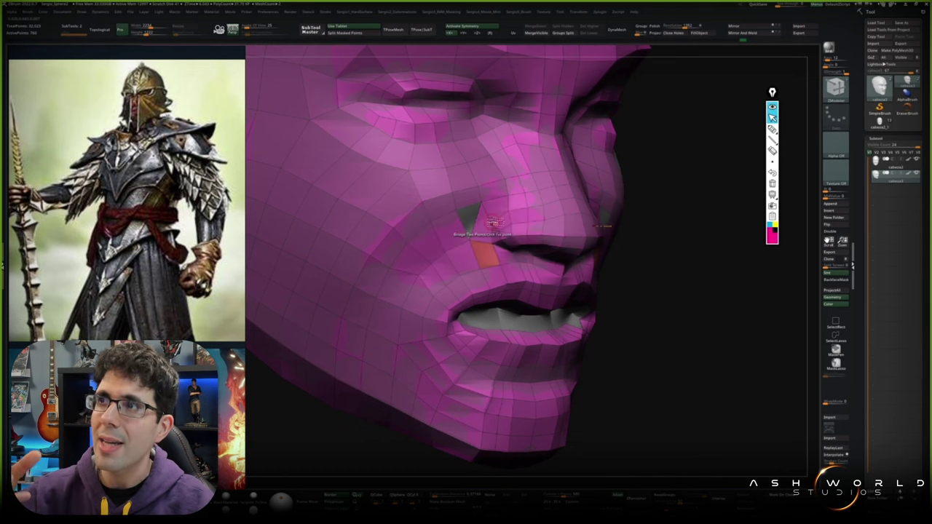
pyautogui.press('space')
pyautogui.click(473, 222)
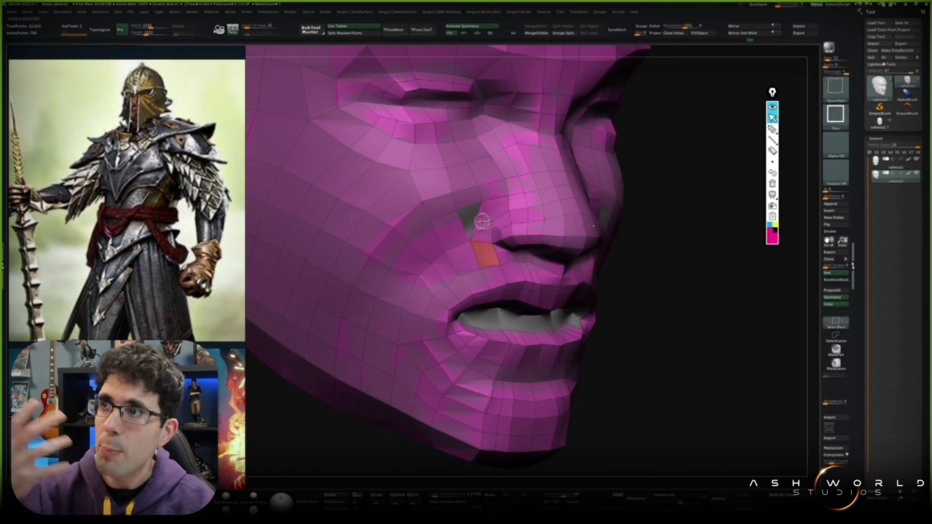
pyautogui.moveTo(475, 215)
pyautogui.mouseDown(button='right')
pyautogui.moveTo(546, 264)
pyautogui.moveTo(436, 275)
pyautogui.mouseUp(button='right')
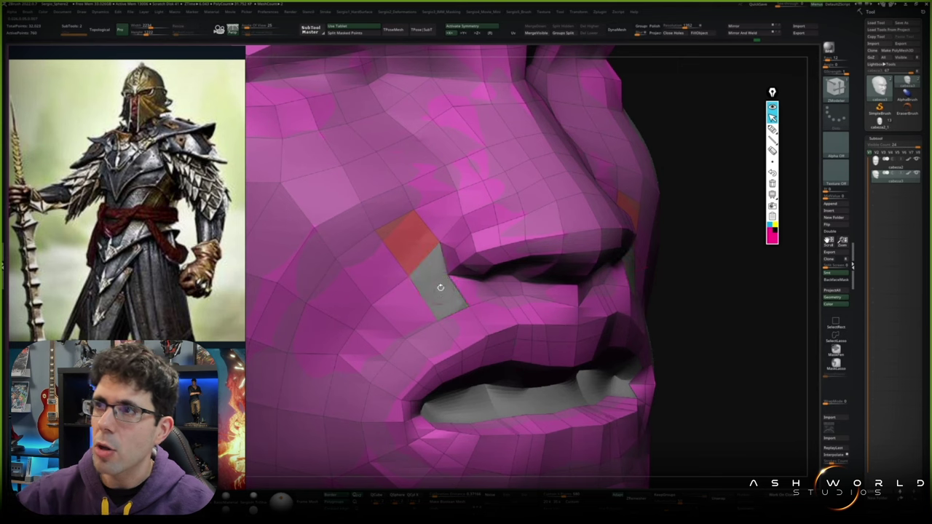
pyautogui.press('space')
pyautogui.moveTo(444, 271)
pyautogui.mouseDown(button='right')
pyautogui.moveTo(437, 282)
pyautogui.moveTo(475, 283)
pyautogui.moveTo(483, 267)
pyautogui.moveTo(495, 281)
pyautogui.moveTo(434, 265)
pyautogui.mouseUp(button='right')
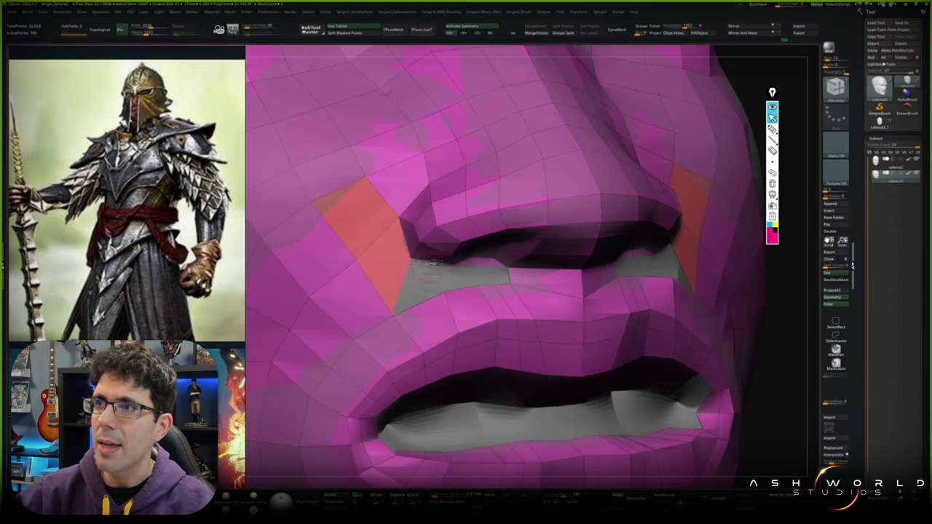
pyautogui.moveTo(472, 266); pyautogui.dragTo(443, 316, button='right')
pyautogui.rightClick(443, 312)
pyautogui.moveTo(437, 306)
pyautogui.mouseDown(button='right')
pyautogui.moveTo(443, 314)
pyautogui.moveTo(416, 293)
pyautogui.moveTo(446, 268)
pyautogui.moveTo(407, 301)
pyautogui.mouseUp(button='right')
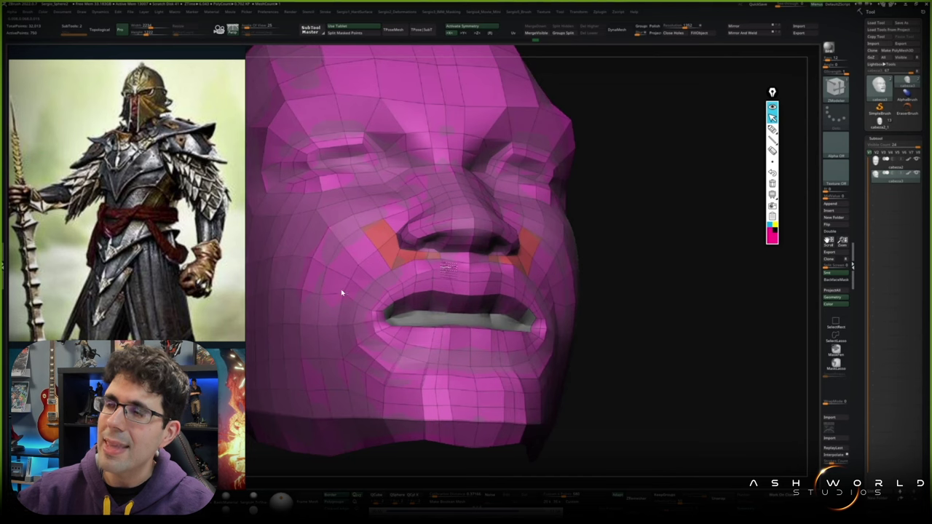
# Apply a ZModeler edge action to the open border edge under the jaw.
pyautogui.moveTo(341, 293); pyautogui.dragTo(343, 337, button='right')
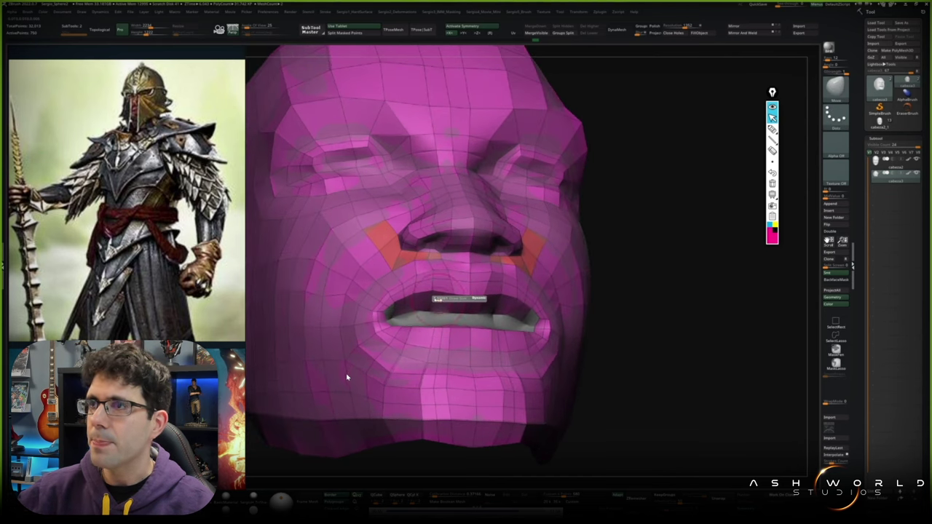
pyautogui.moveTo(357, 378)
pyautogui.mouseDown(button='right')
pyautogui.moveTo(375, 374)
pyautogui.moveTo(411, 392)
pyautogui.moveTo(397, 386)
pyautogui.mouseUp(button='right')
pyautogui.moveTo(566, 145); pyautogui.dragTo(555, 256, button='right')
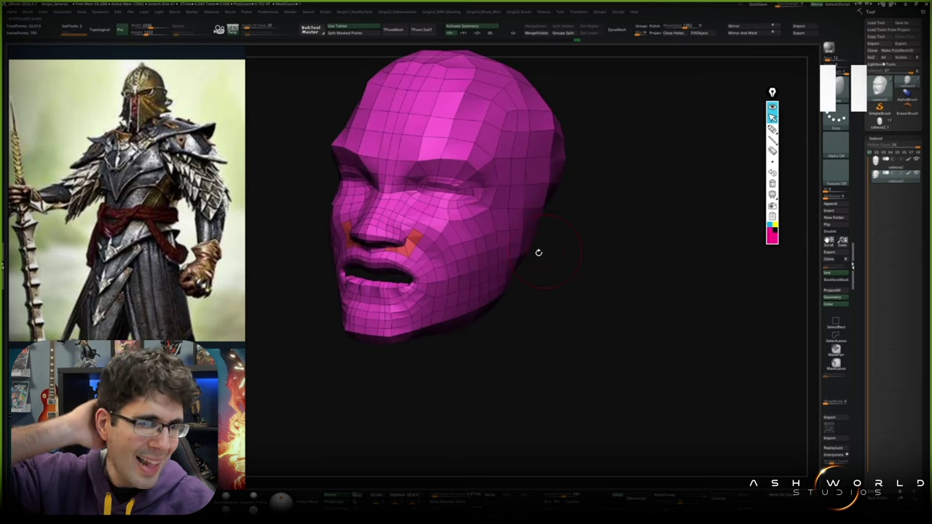
pyautogui.moveTo(507, 262)
pyautogui.mouseDown(button='right')
pyautogui.moveTo(462, 287)
pyautogui.moveTo(474, 254)
pyautogui.moveTo(478, 266)
pyautogui.moveTo(431, 280)
pyautogui.mouseUp(button='right')
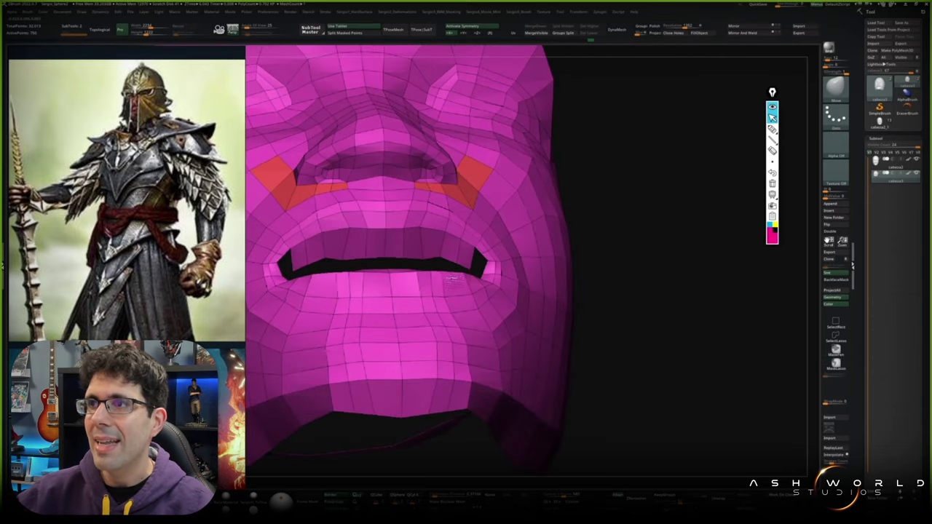
pyautogui.moveTo(419, 306); pyautogui.dragTo(447, 333, button='right')
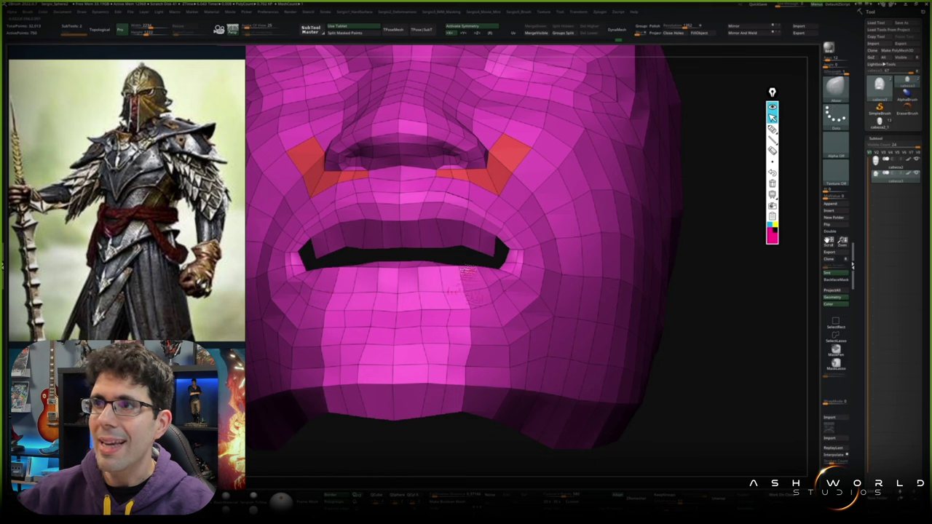
pyautogui.moveTo(461, 393)
pyautogui.mouseDown(button='right')
pyautogui.moveTo(452, 396)
pyautogui.moveTo(525, 282)
pyautogui.mouseUp(button='right')
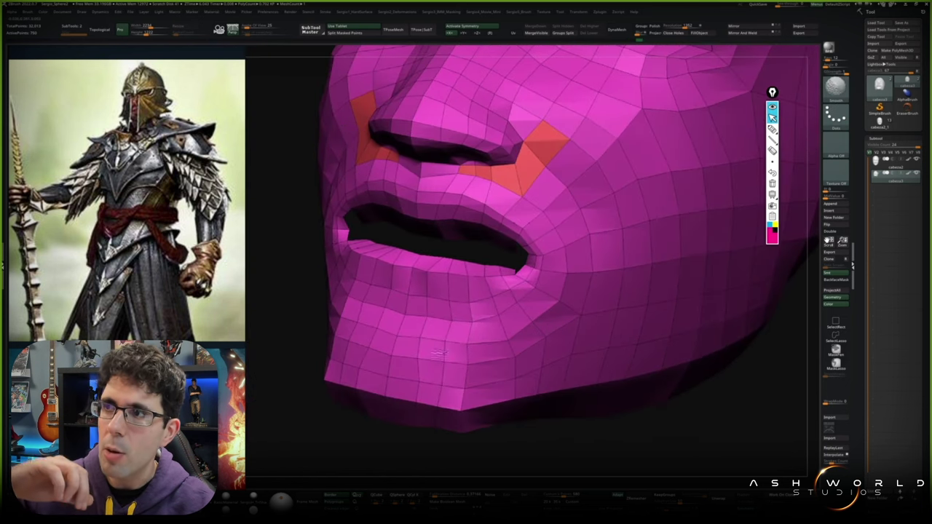
pyautogui.moveTo(429, 300); pyautogui.dragTo(583, 311, button='right')
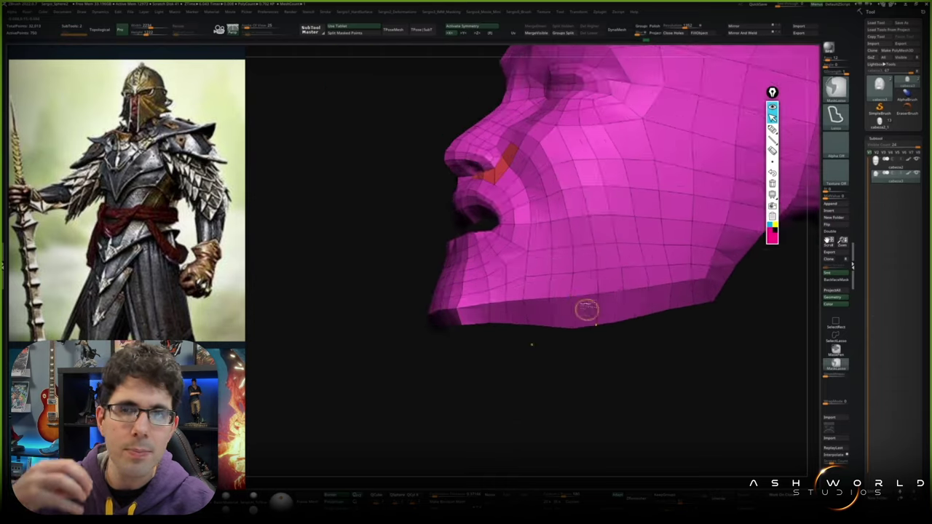
pyautogui.press('space')
pyautogui.moveTo(576, 316); pyautogui.dragTo(510, 342, button='right')
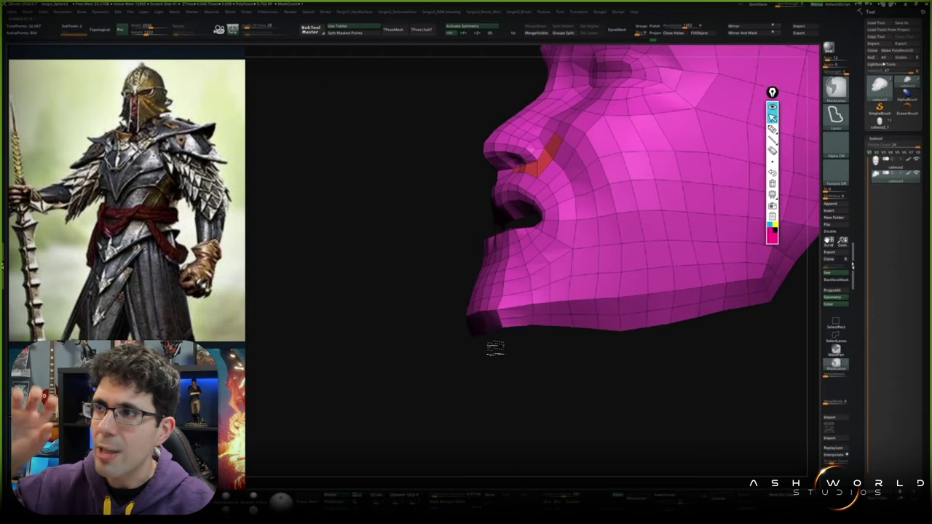
pyautogui.press('space')
pyautogui.click(532, 337)
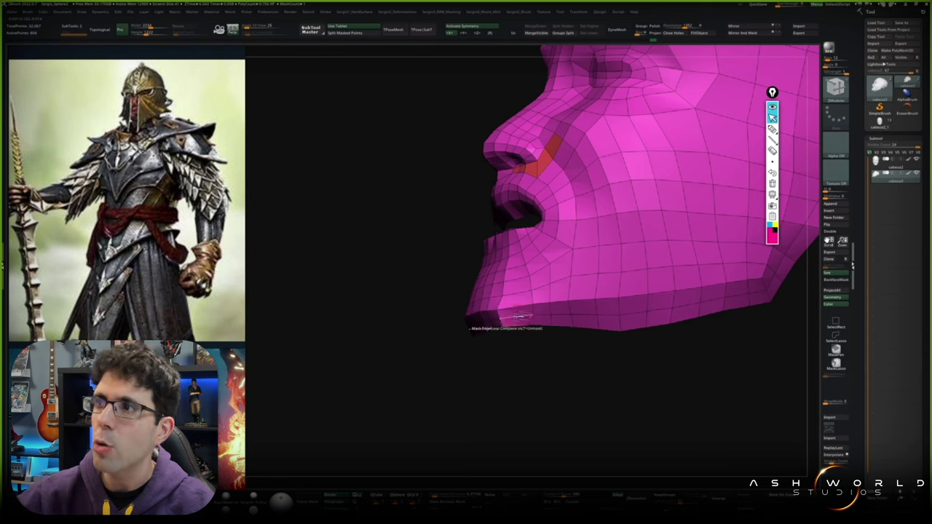
# Check the area under the chin and the three-quarter view, then turn off polygroup colouring.
pyautogui.press('s')
pyautogui.moveTo(481, 345)
pyautogui.mouseDown(button='right')
pyautogui.moveTo(492, 313)
pyautogui.moveTo(542, 319)
pyautogui.moveTo(562, 308)
pyautogui.mouseUp(button='right')
pyautogui.moveTo(620, 318)
pyautogui.mouseDown(button='right')
pyautogui.moveTo(451, 318)
pyautogui.moveTo(479, 329)
pyautogui.mouseUp(button='right')
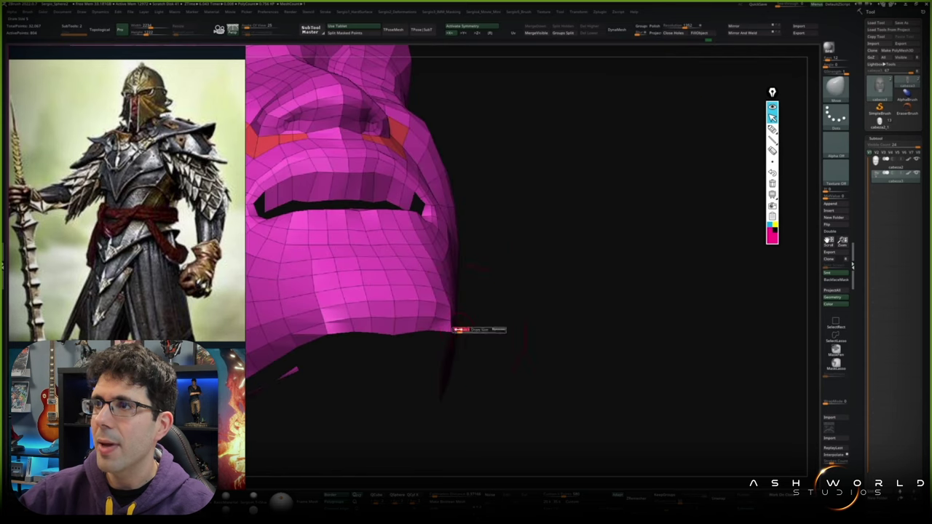
pyautogui.moveTo(404, 333); pyautogui.dragTo(602, 296, button='right')
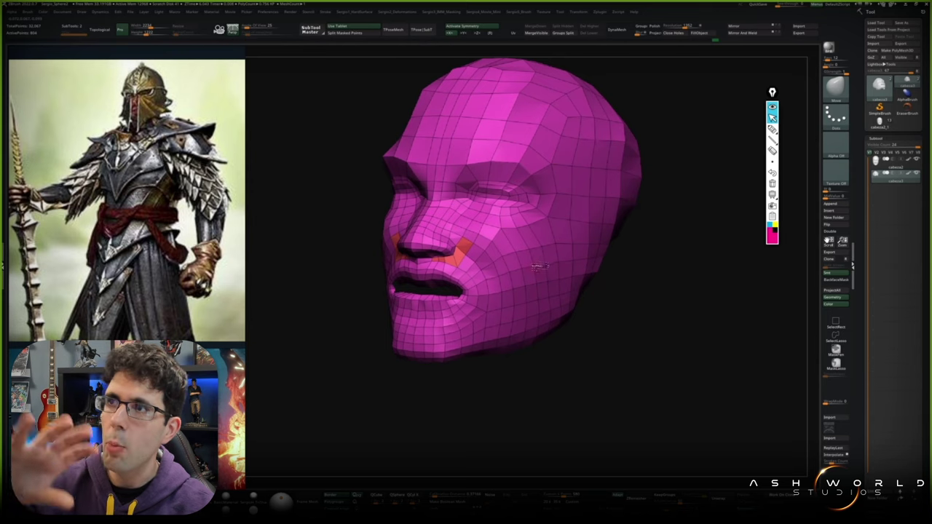
pyautogui.hotkey('shift', 'f')
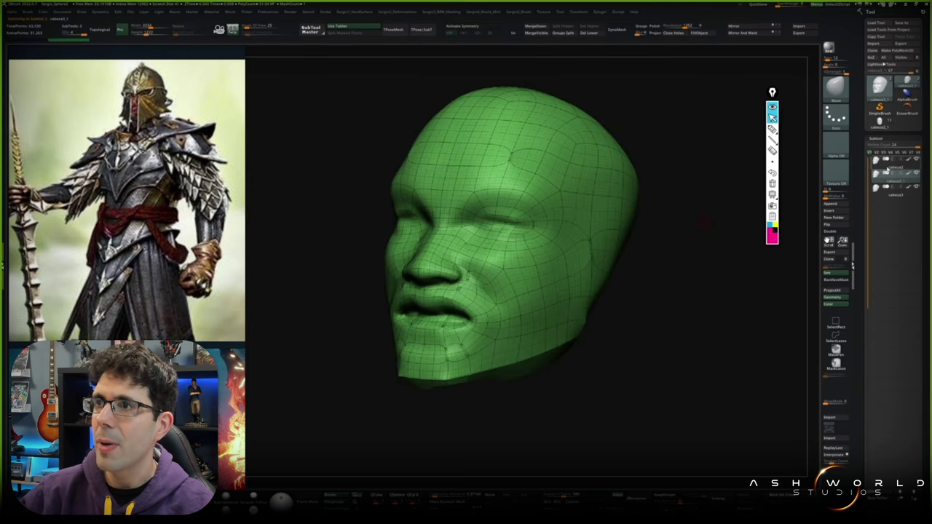
# Drop the green head to its lower subdivision level, then switch to the tan head.
pyautogui.hotkey('shift', 'd')
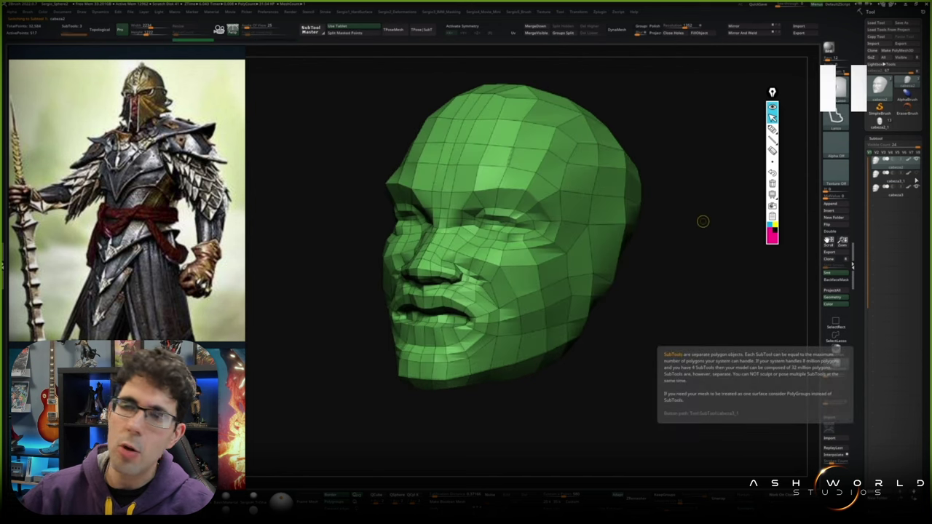
pyautogui.moveTo(895, 195)
pyautogui.moveTo(702, 221)
pyautogui.mouseDown()
pyautogui.moveTo(629, 306)
pyautogui.moveTo(659, 284)
pyautogui.mouseUp()
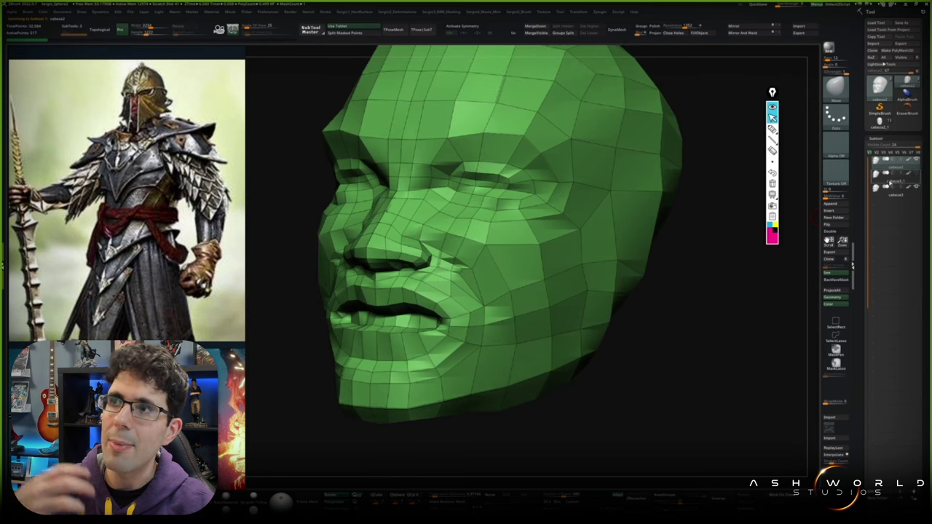
pyautogui.hotkey('shift', 'f')
pyautogui.hotkey('shift', 'f')
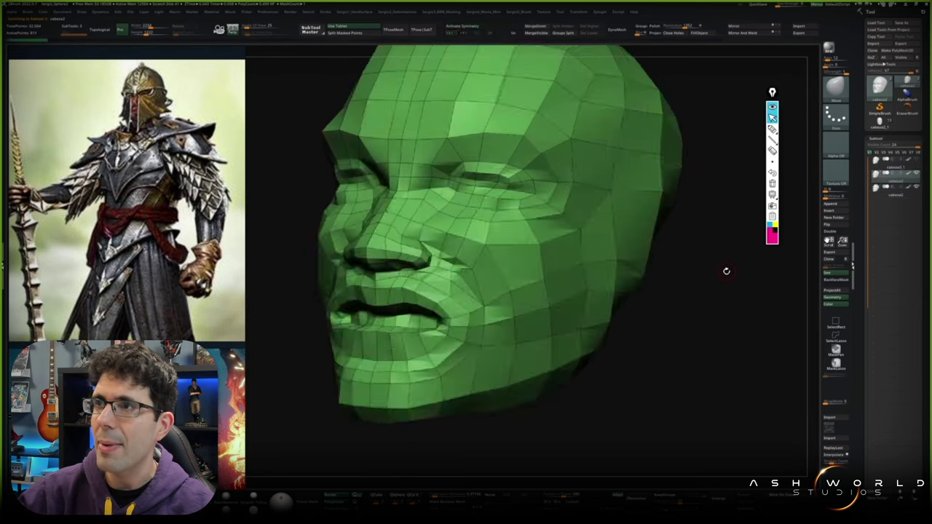
pyautogui.hotkey('ctrl', 'd')
pyautogui.hotkey('shift', 'f')
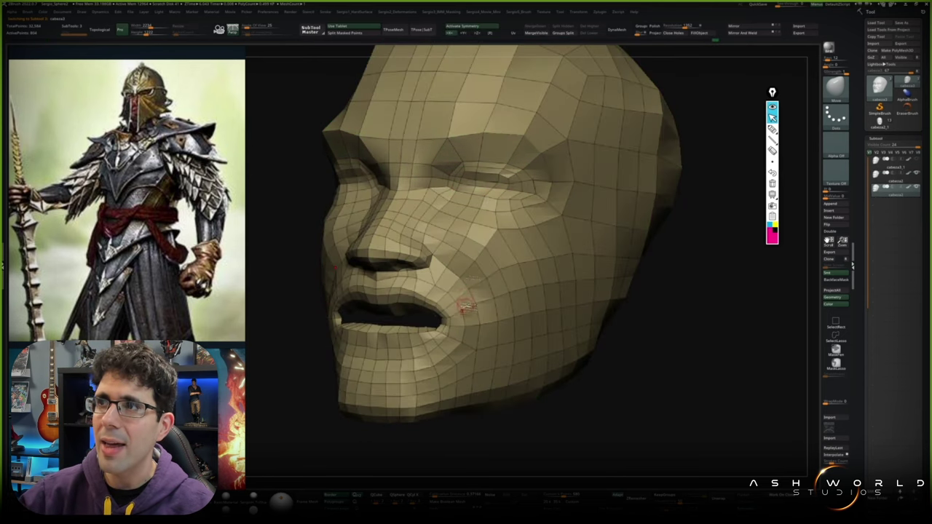
# Select the ZModeler brush (B, Z, M) and call up its actions on the tan head.
pyautogui.press('b')
pyautogui.press('z')
pyautogui.press('m')
pyautogui.press('space')
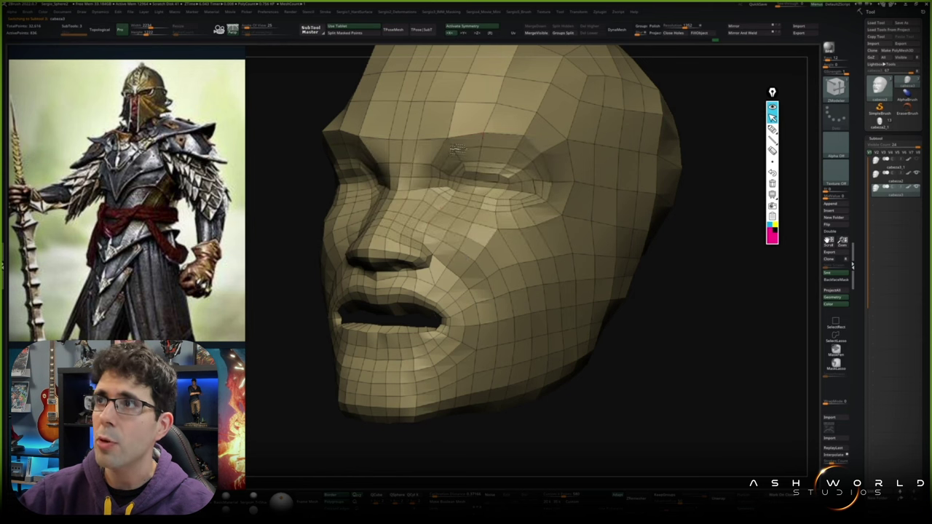